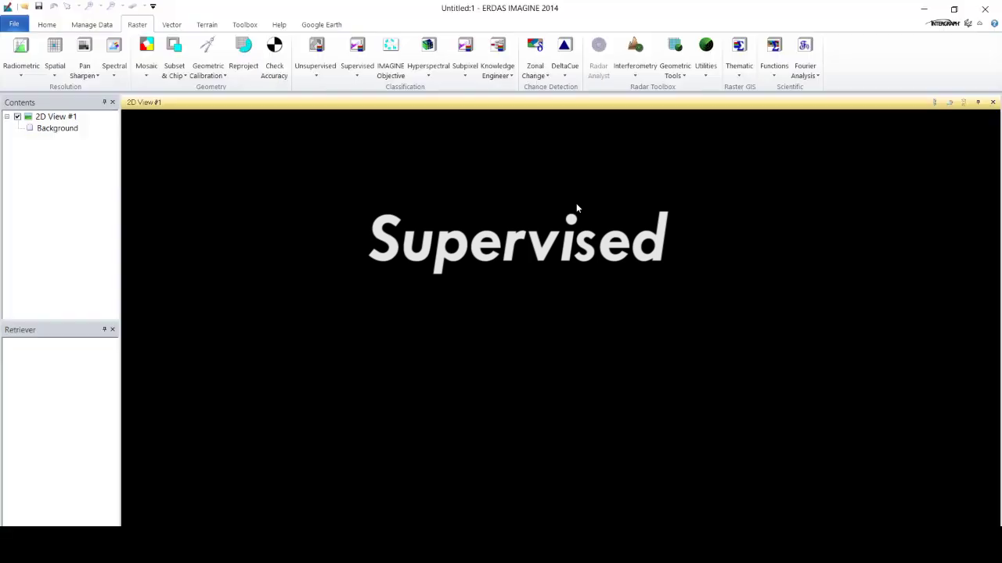
# Open the raster layer subset.img from the Bahan folder on drive E and fit it to the frame
pyautogui.rightClick(577, 207)
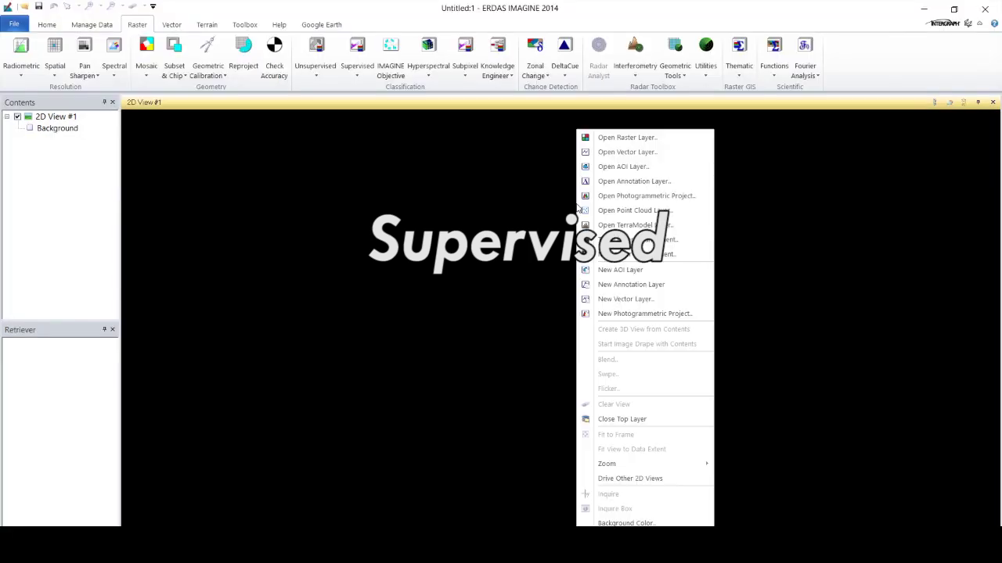
pyautogui.click(618, 139)
pyautogui.click(540, 205)
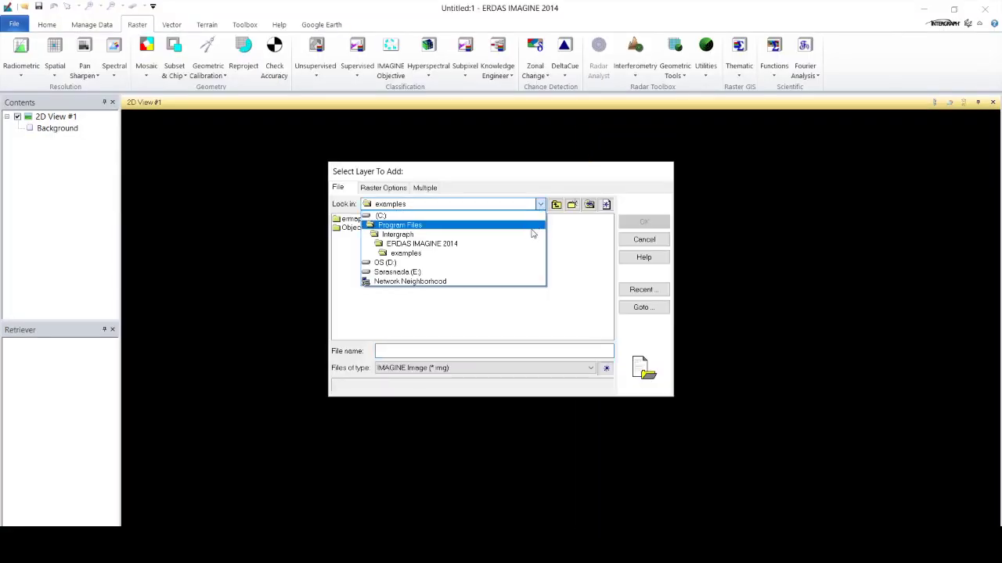
pyautogui.click(521, 271)
pyautogui.doubleClick(360, 243)
pyautogui.click(352, 220)
pyautogui.doubleClick(351, 219)
pyautogui.click(357, 227)
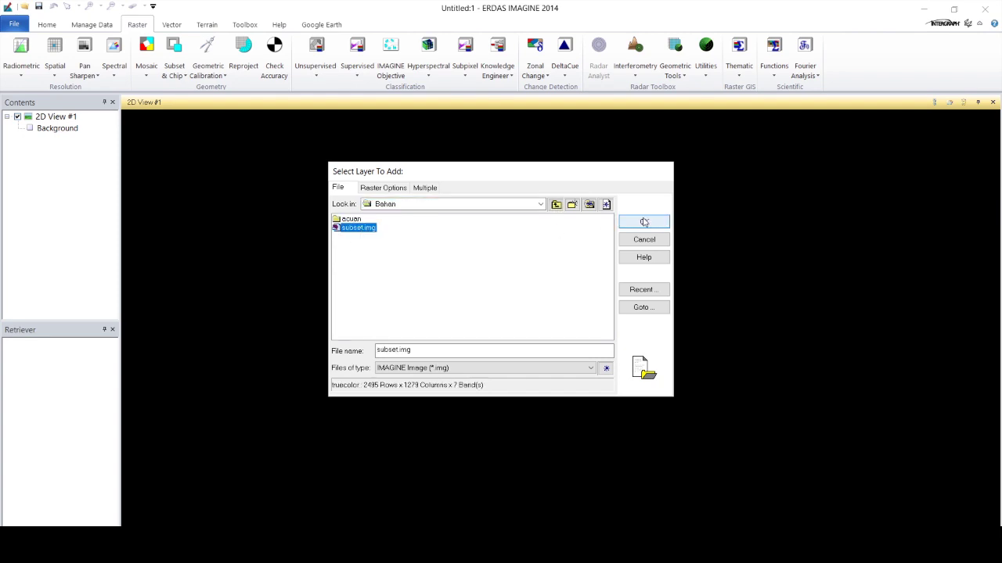
pyautogui.click(643, 222)
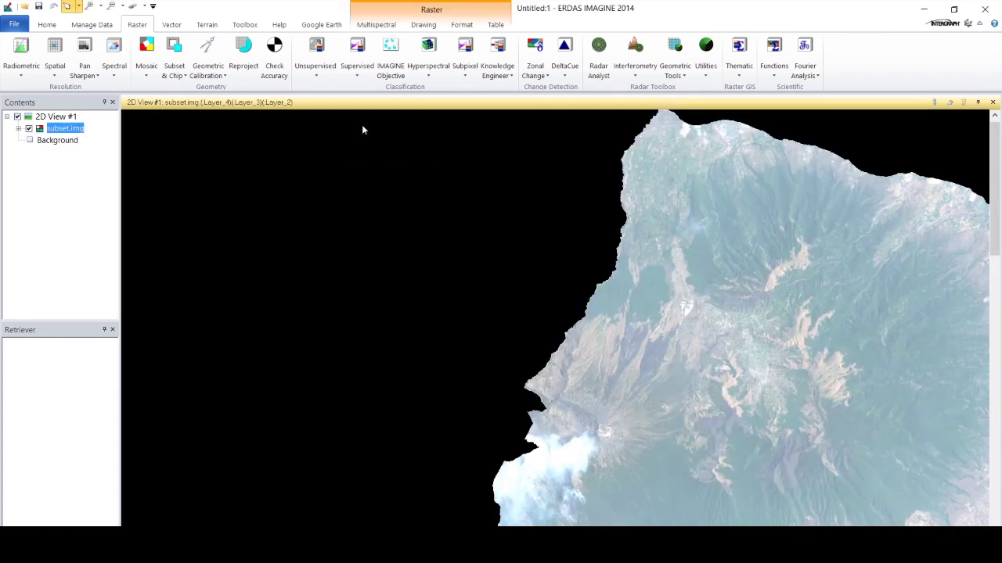
pyautogui.click(47, 24)
pyautogui.click(190, 66)
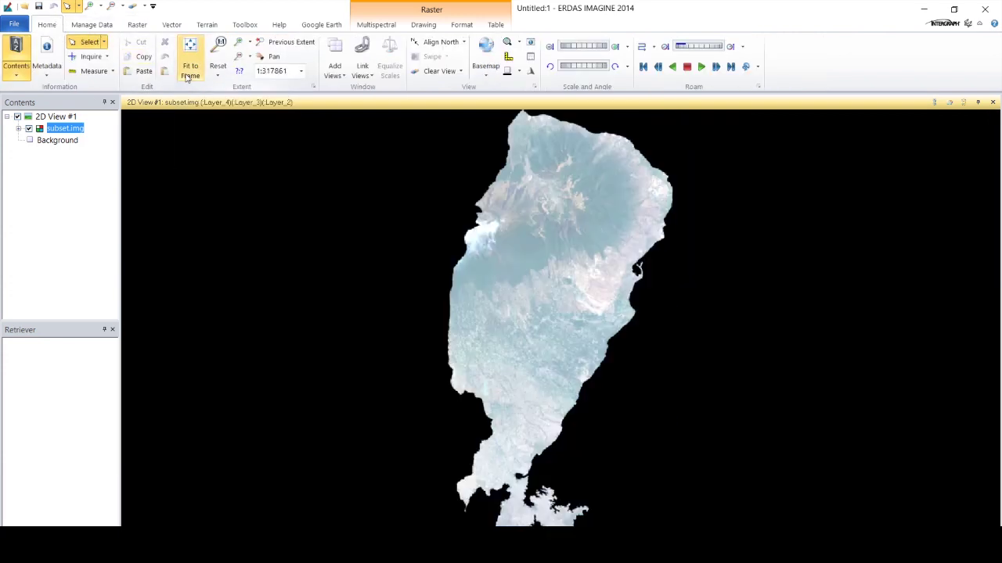
# Add the vector layer acuan.shp from the acuan folder inside Bahan over the satellite image
pyautogui.rightClick(671, 290)
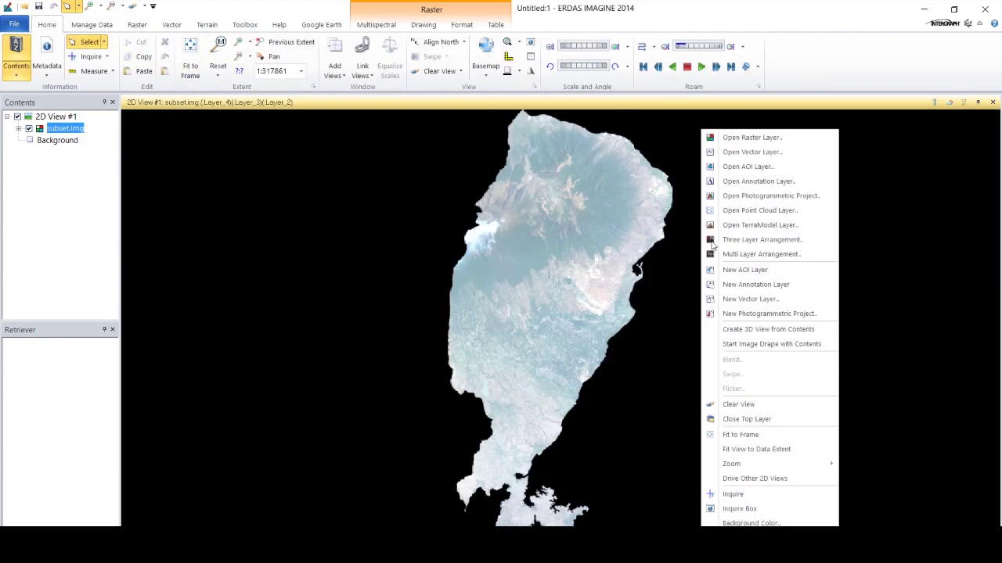
pyautogui.click(797, 155)
pyautogui.click(539, 205)
pyautogui.click(506, 271)
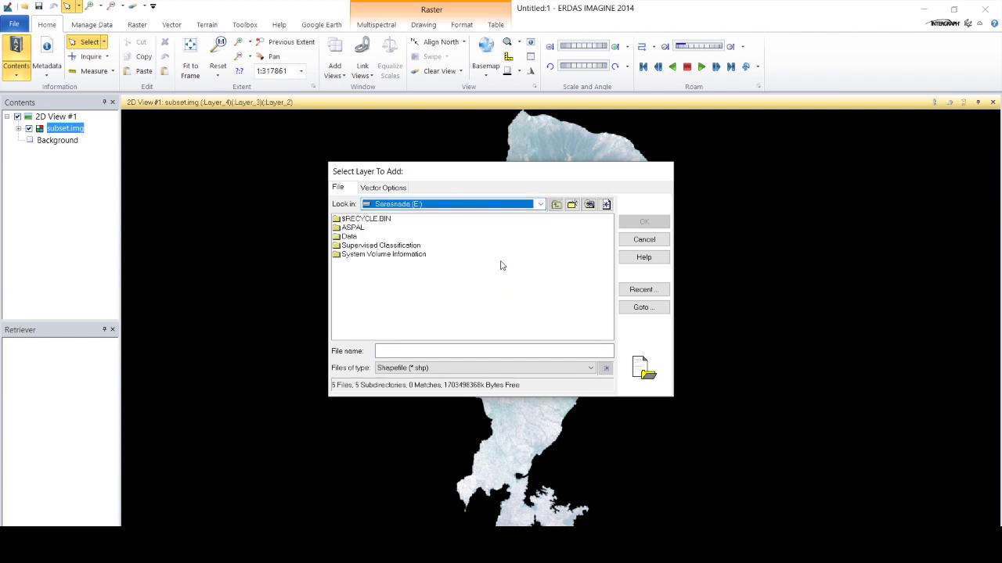
pyautogui.doubleClick(370, 245)
pyautogui.doubleClick(350, 220)
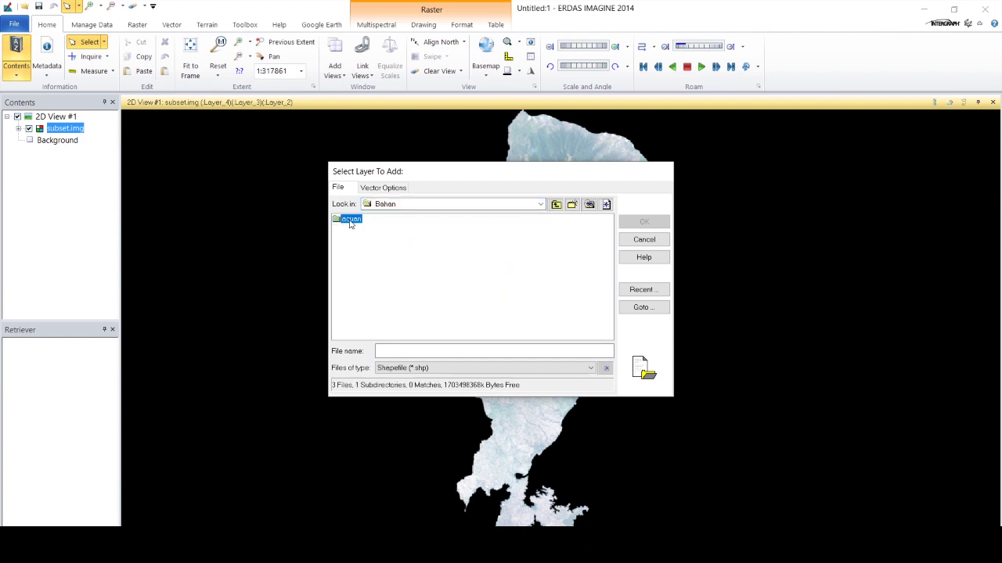
pyautogui.click(362, 223)
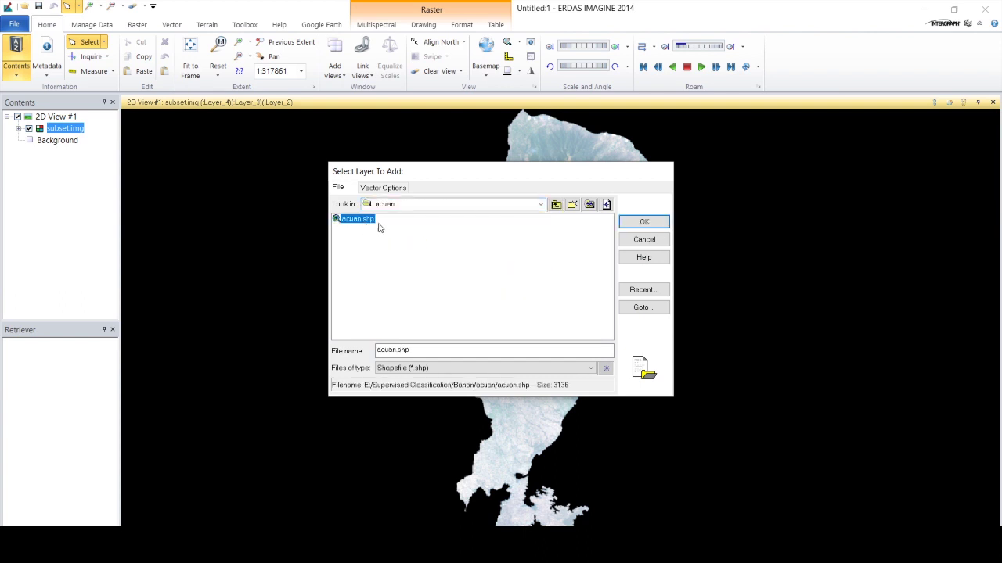
pyautogui.click(661, 225)
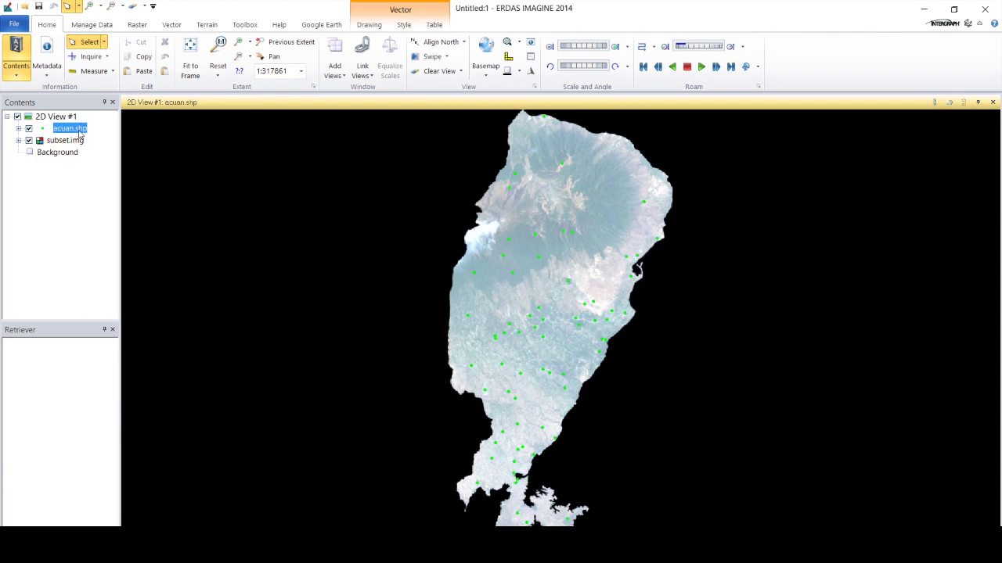
# Label the acuan.shp points with their Name attribute through the layer's viewing properties
pyautogui.click(405, 25)
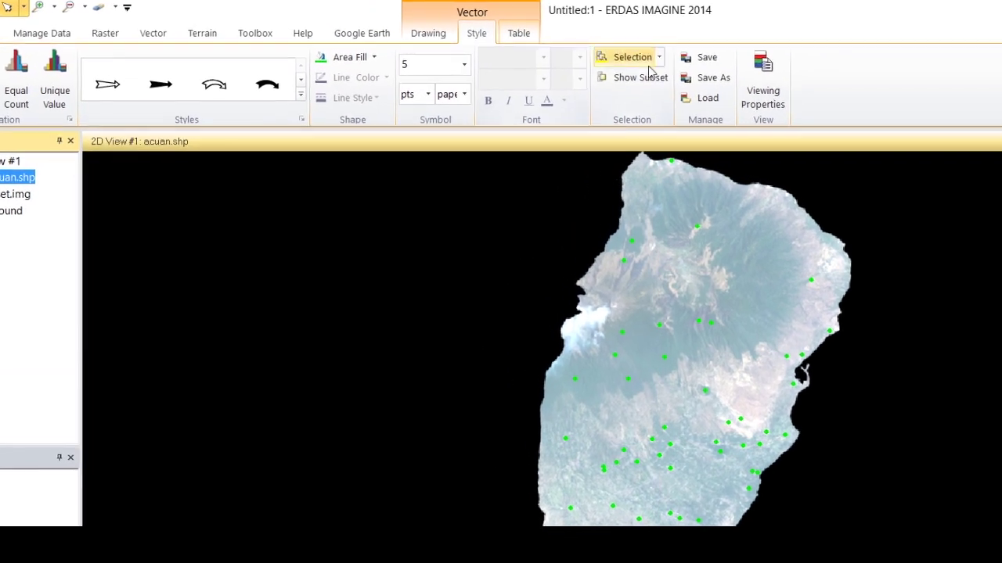
pyautogui.click(807, 111)
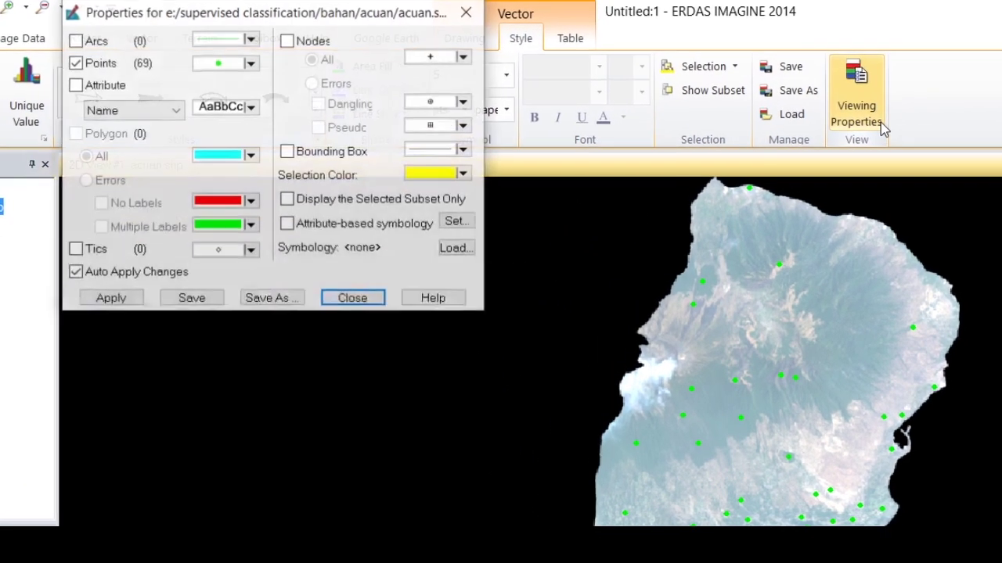
pyautogui.click(48, 100)
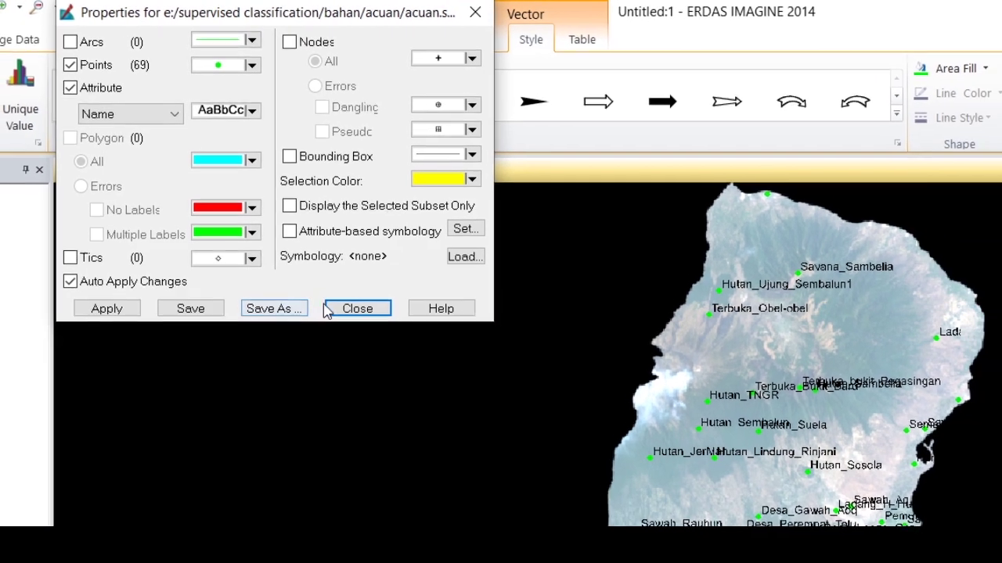
pyautogui.click(379, 356)
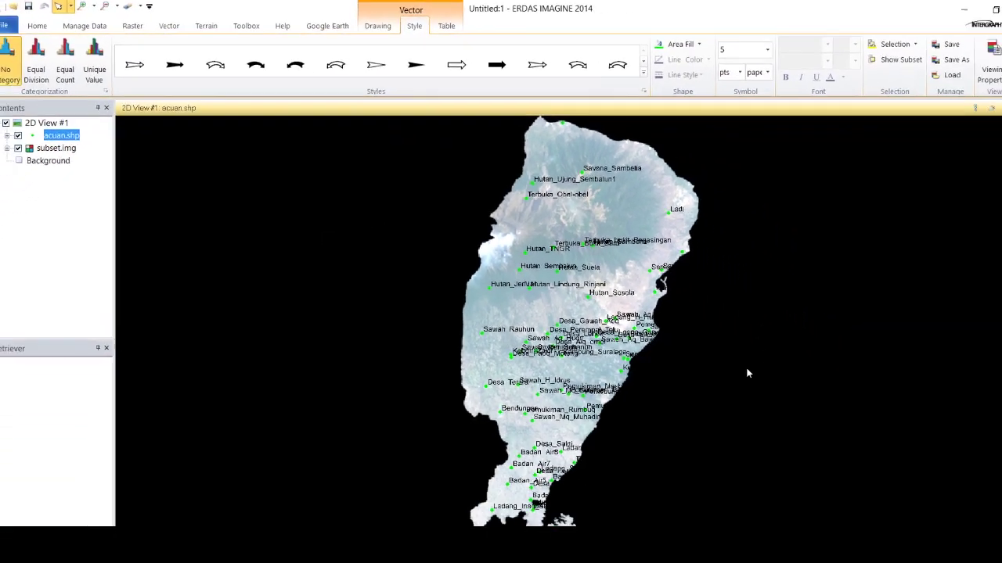
# Change the band combination of subset.img by reassigning the layers shown in red, green and blue
pyautogui.click(61, 140)
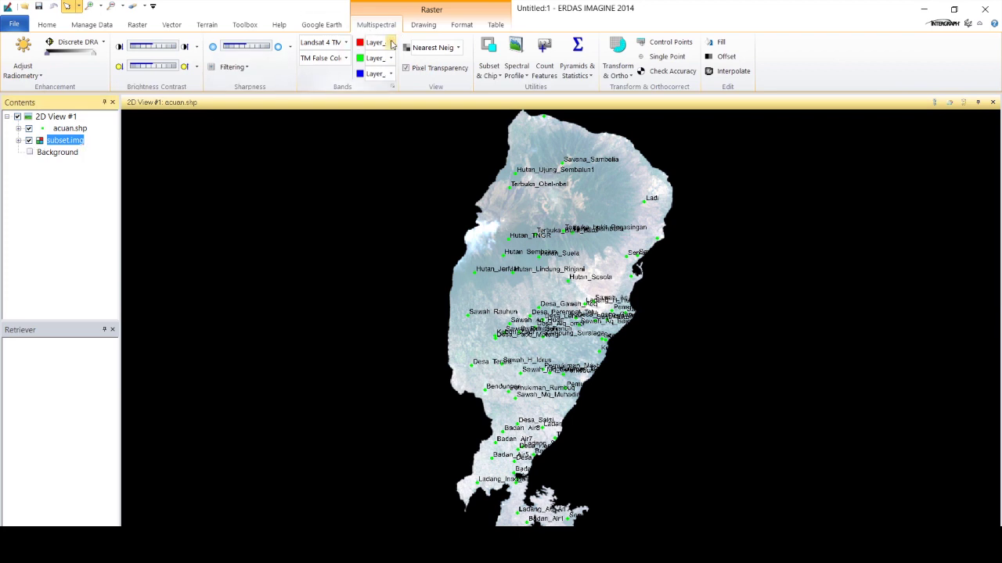
pyautogui.click(392, 44)
pyautogui.click(383, 110)
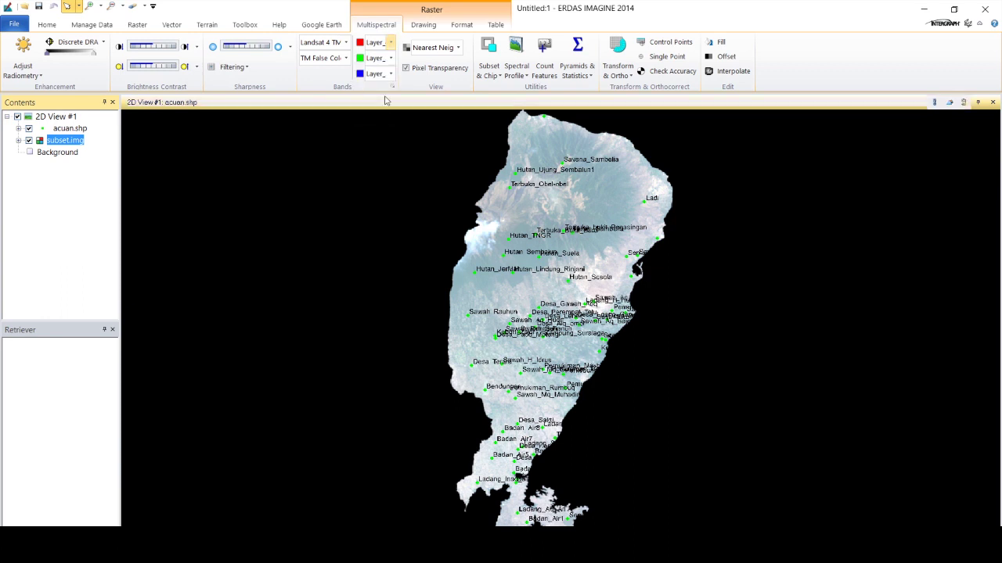
pyautogui.click(390, 58)
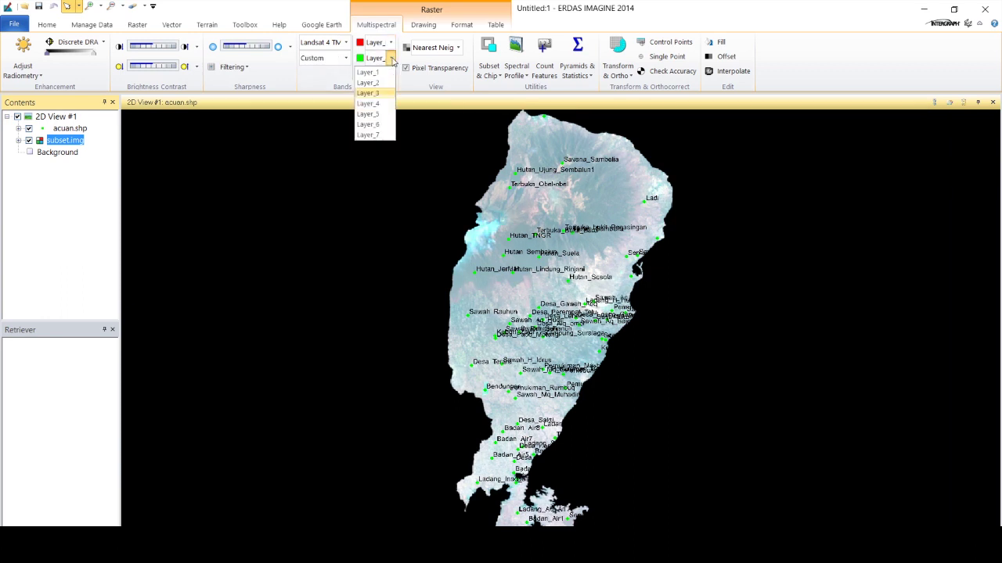
pyautogui.click(386, 105)
pyautogui.click(391, 73)
pyautogui.click(387, 108)
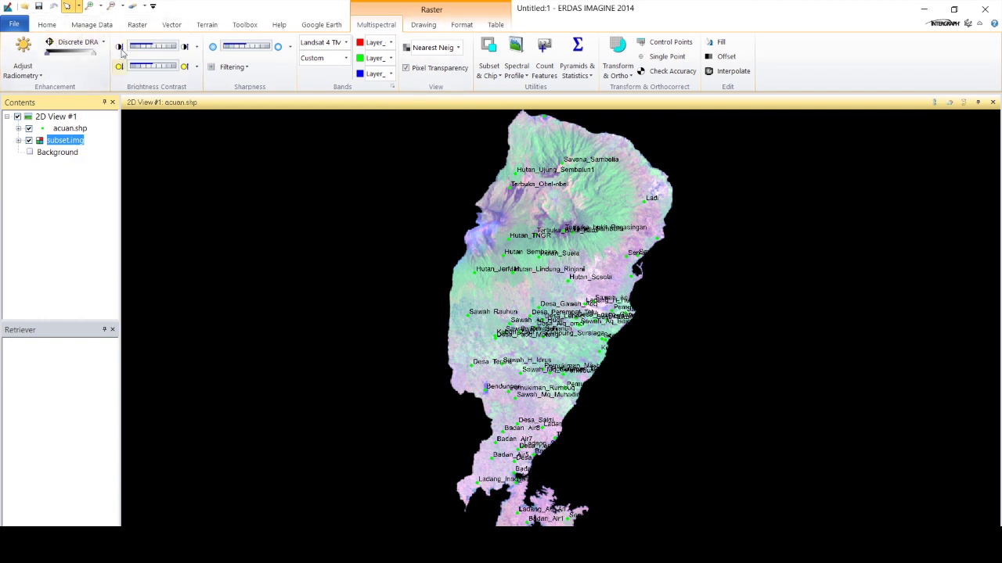
# Start the polygon tool on a new AOI layer, declining to enable editing on the existing vector layers
pyautogui.click(138, 25)
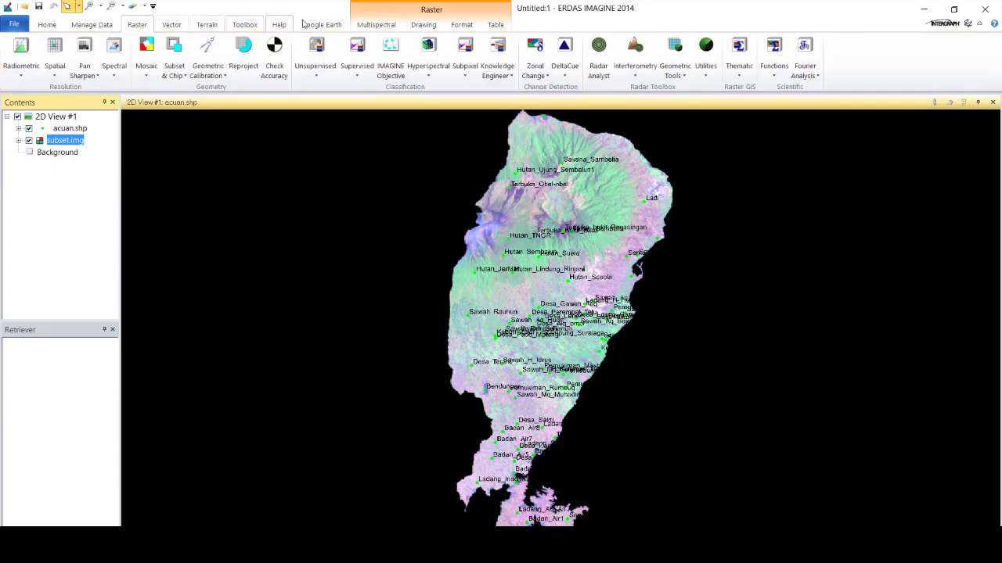
pyautogui.click(424, 25)
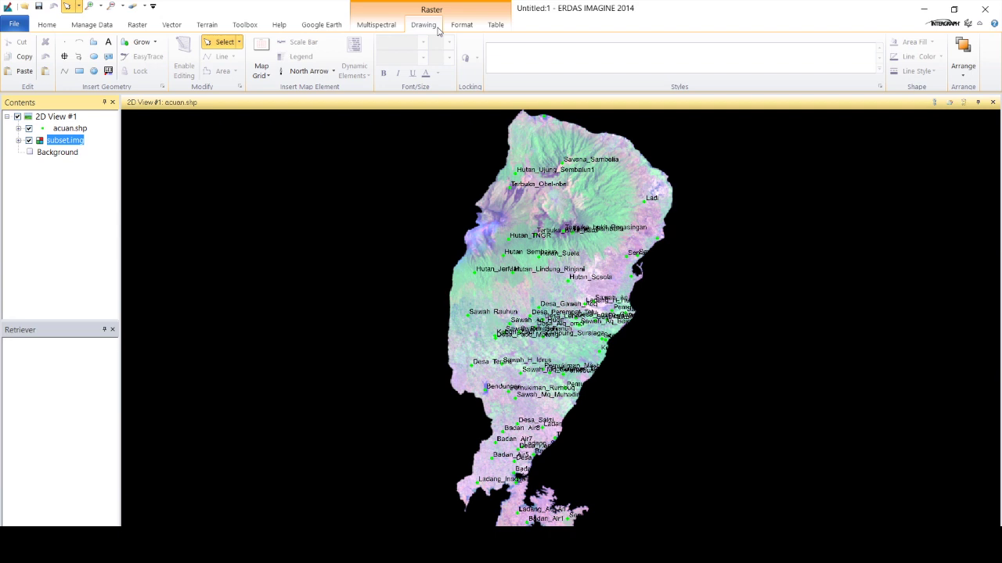
pyautogui.click(91, 45)
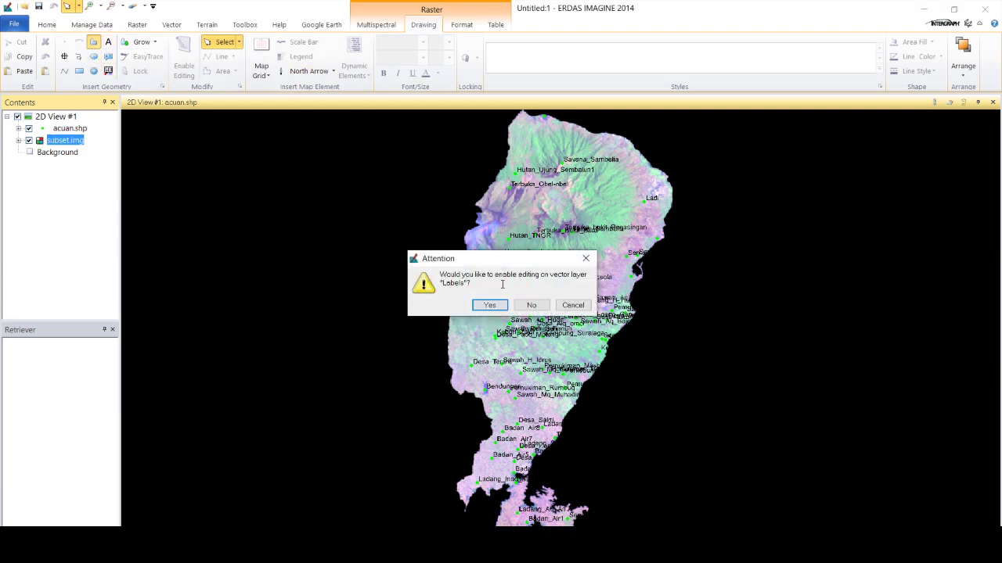
pyautogui.click(538, 306)
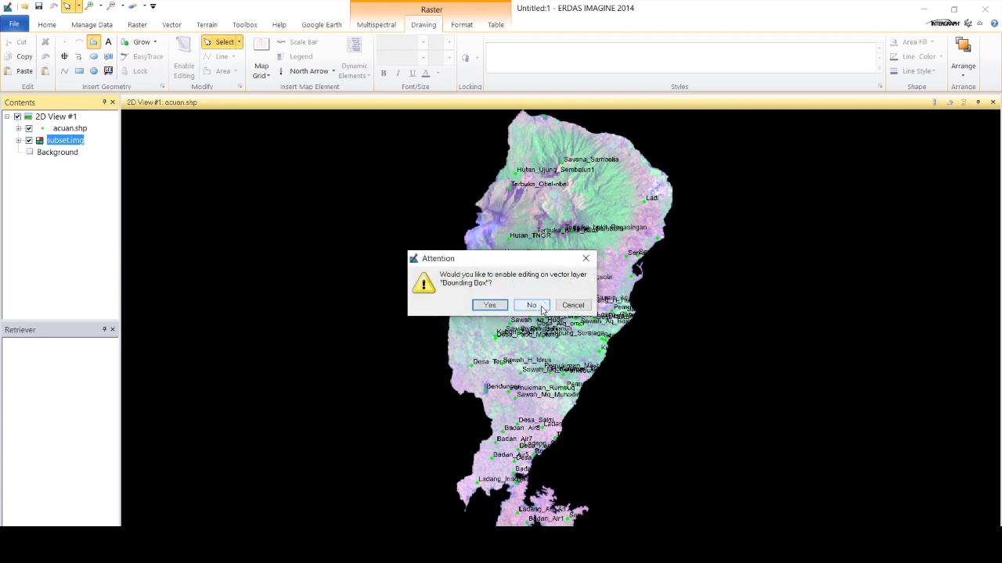
pyautogui.click(531, 305)
pyautogui.click(531, 305)
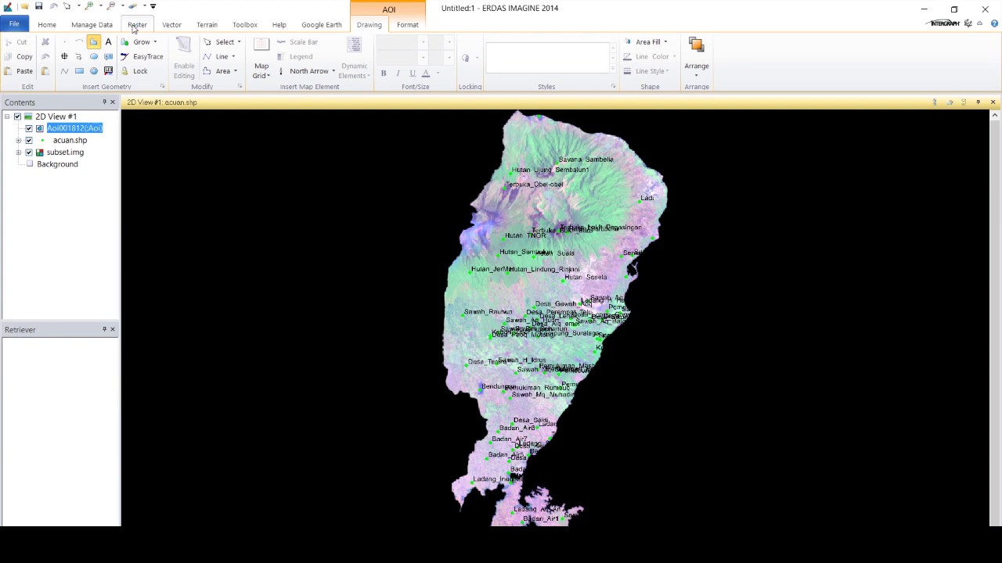
# Open the Signature Editor for supervised classification and move it clear of the island image
pyautogui.click(136, 25)
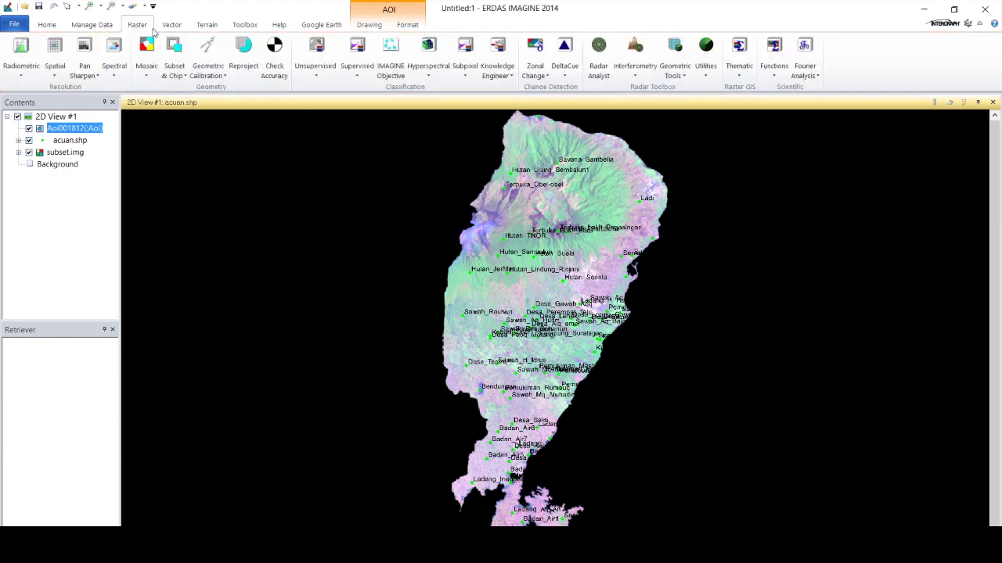
pyautogui.click(364, 75)
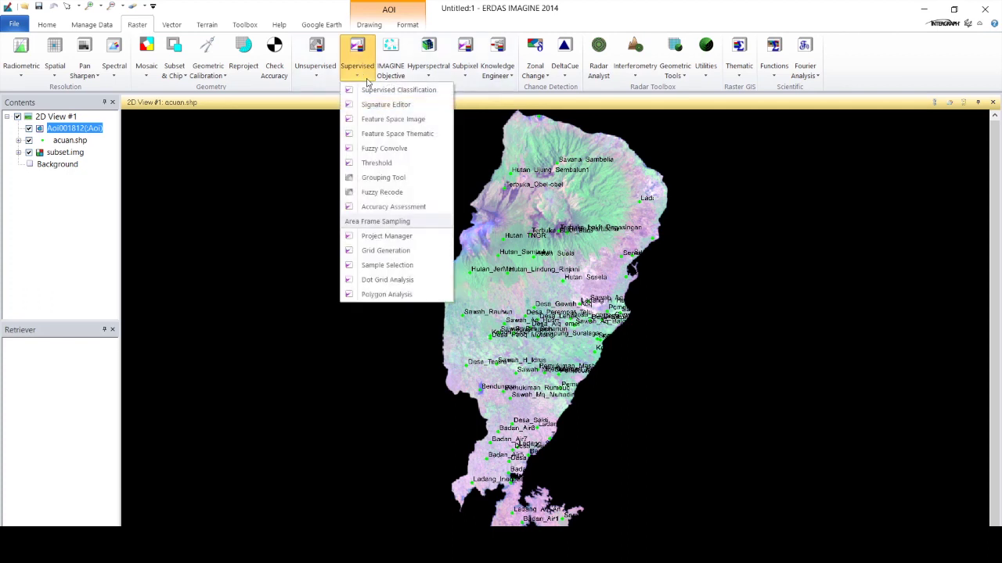
pyautogui.click(423, 108)
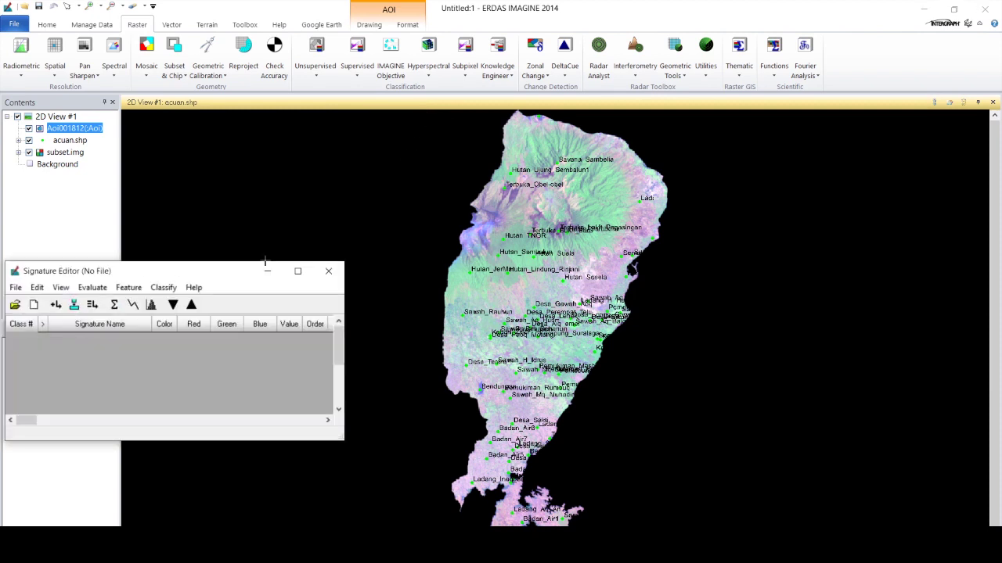
pyautogui.moveTo(137, 270)
pyautogui.mouseDown()
pyautogui.moveTo(730, 297)
pyautogui.moveTo(777, 332)
pyautogui.mouseUp()
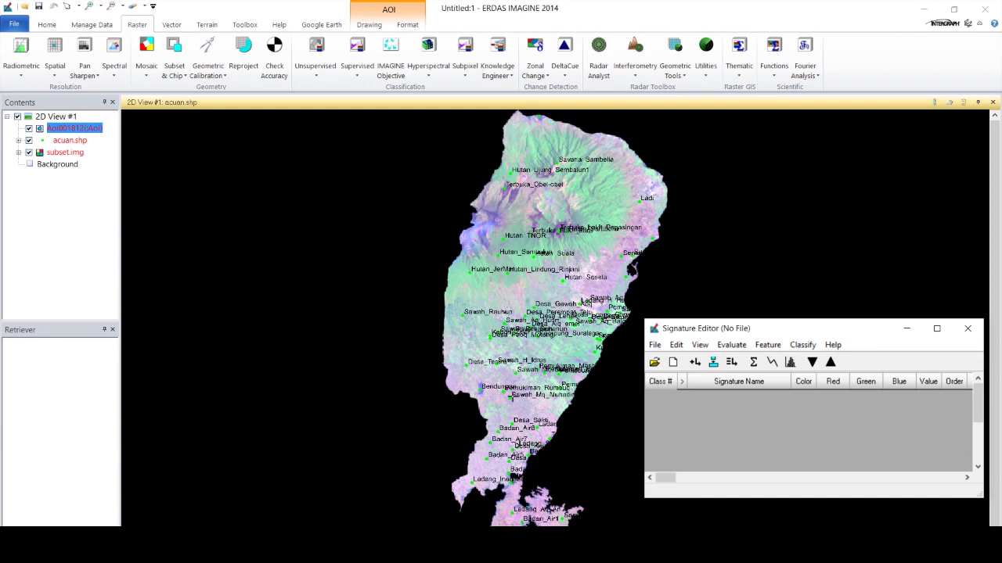
# Draw a six-sided training polygon around the Hutan_JerMan point on the AOI layer
pyautogui.click(70, 131)
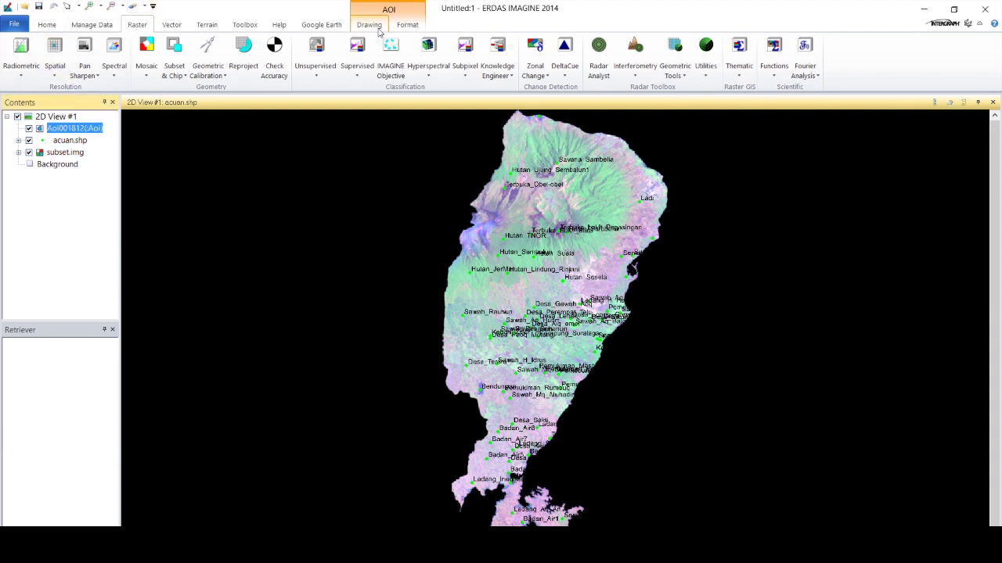
pyautogui.click(378, 29)
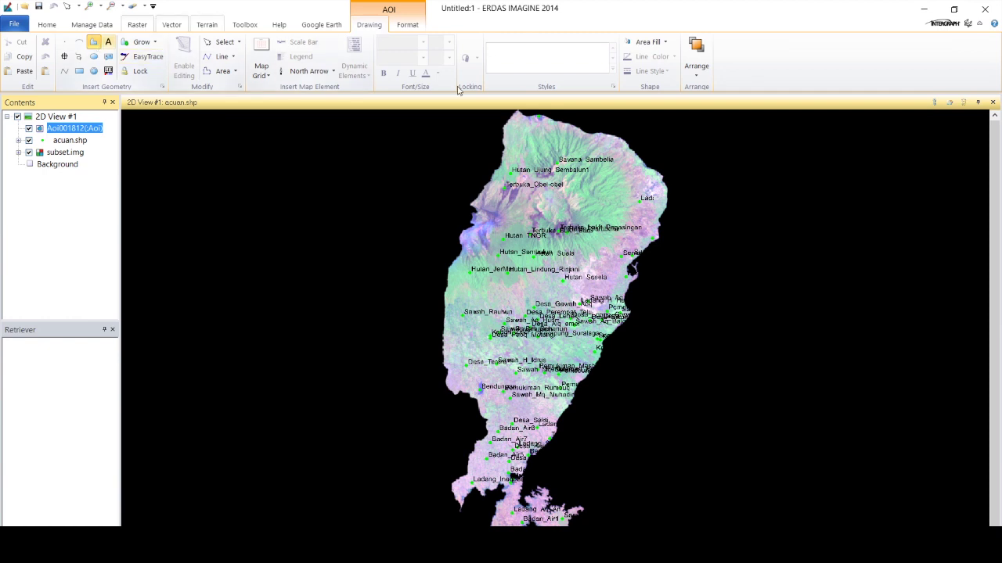
pyautogui.scroll(5, 485, 301)
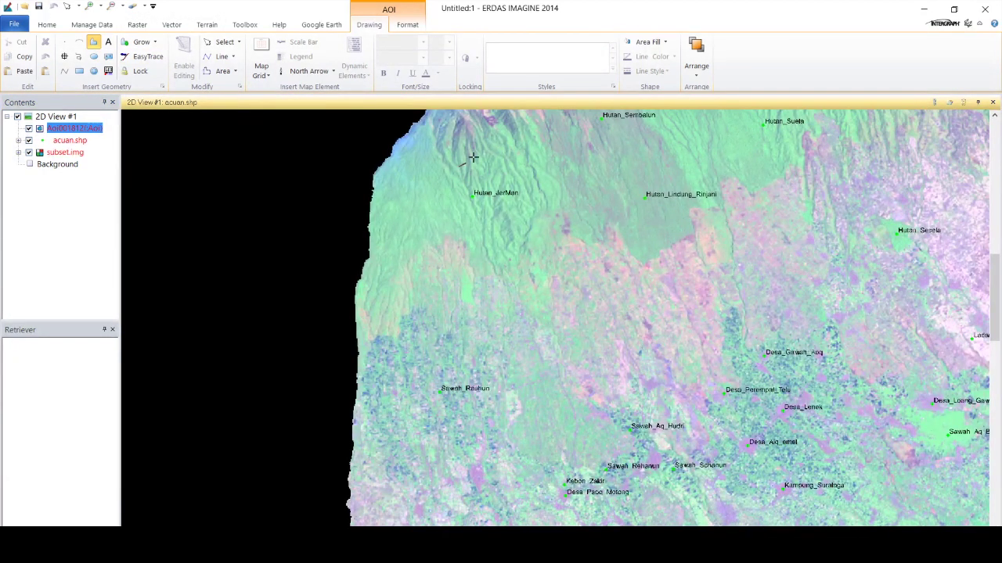
pyautogui.click(489, 149)
pyautogui.click(536, 205)
pyautogui.click(529, 225)
pyautogui.click(509, 247)
pyautogui.click(437, 235)
pyautogui.doubleClick(436, 170)
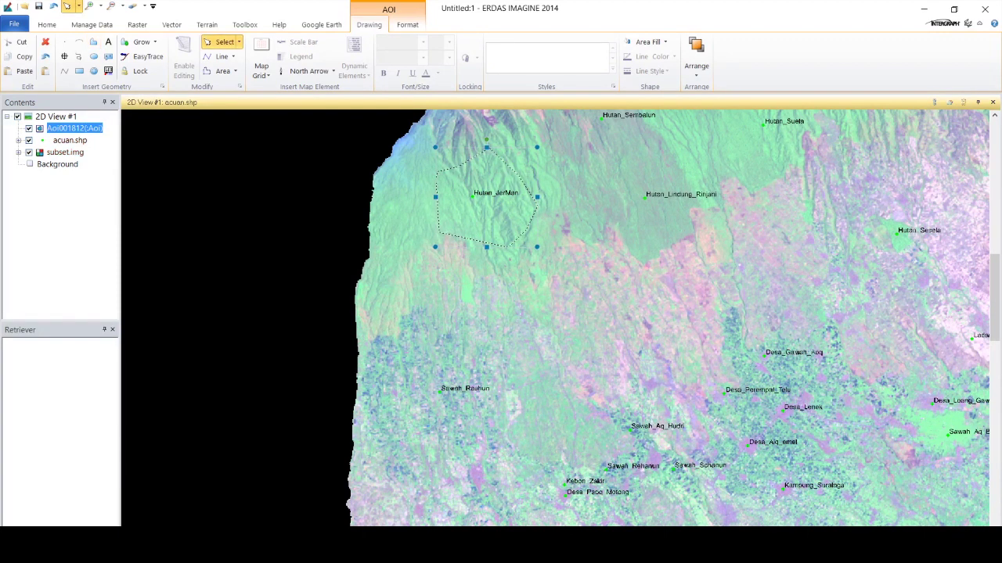
# Create a new signature from the forest AOI polygon and name it Hutan 1
pyautogui.moveTo(798, 328)
pyautogui.mouseDown()
pyautogui.moveTo(812, 266)
pyautogui.moveTo(789, 271)
pyautogui.mouseUp()
pyautogui.click(683, 305)
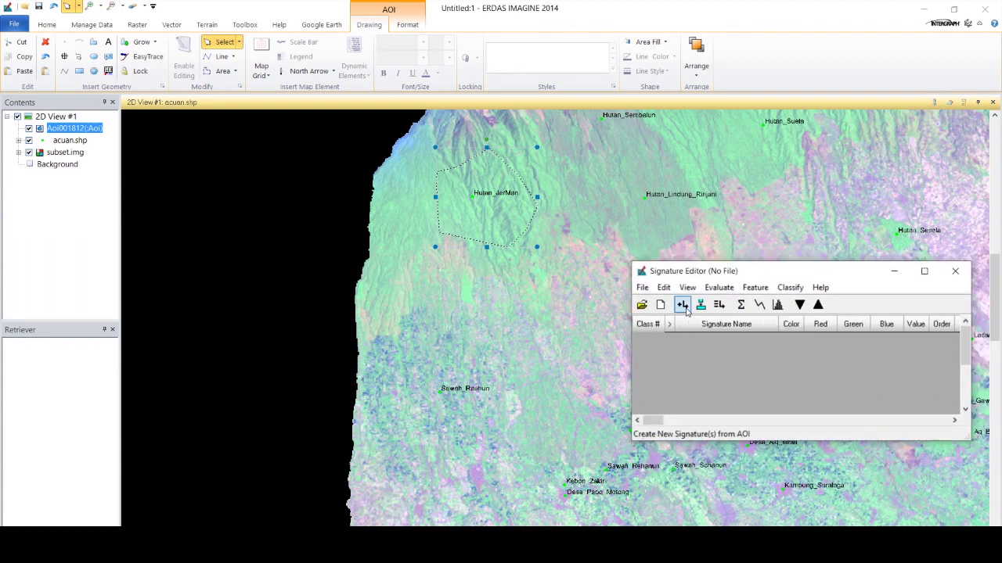
pyautogui.click(706, 338)
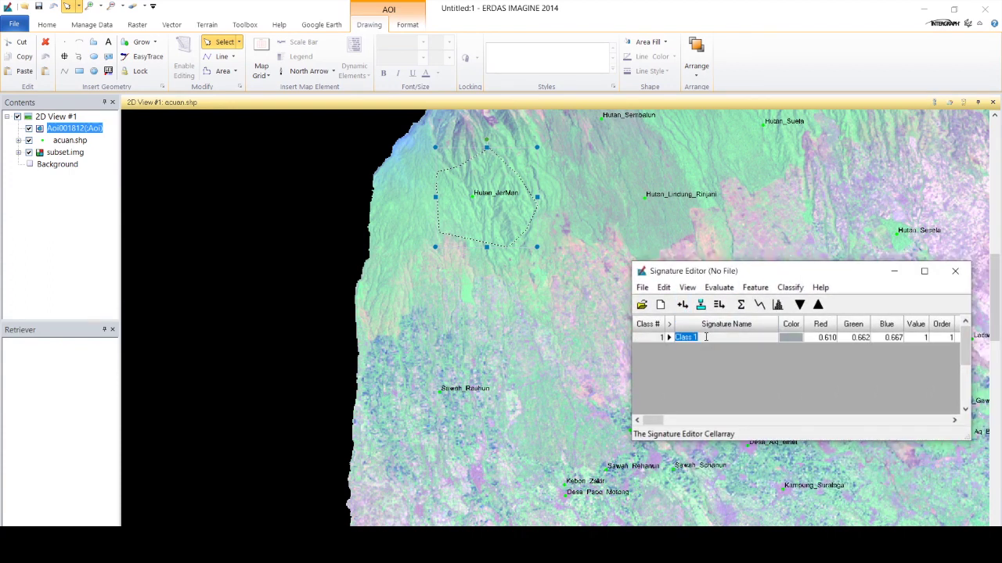
pyautogui.write('Hutan')
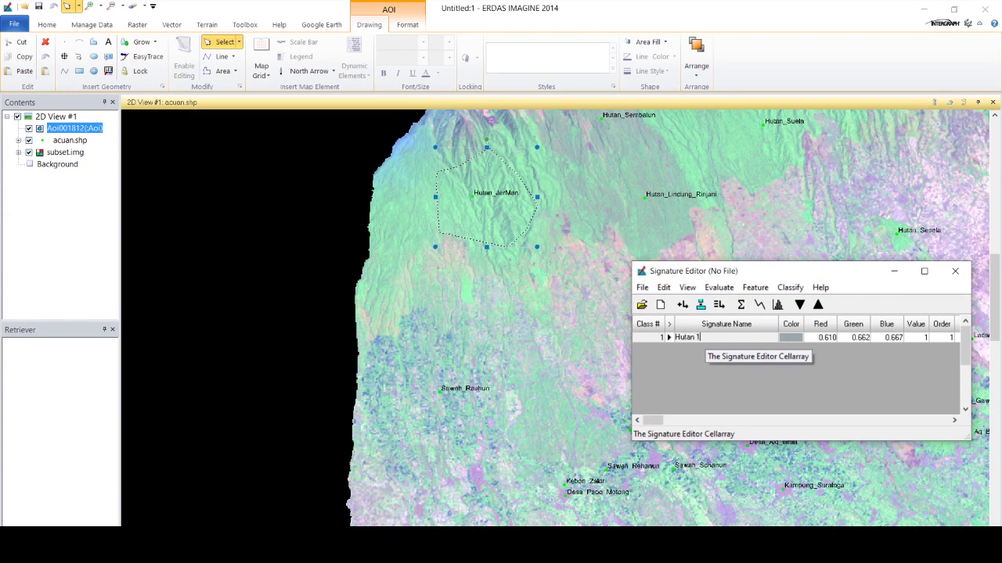
pyautogui.click(712, 380)
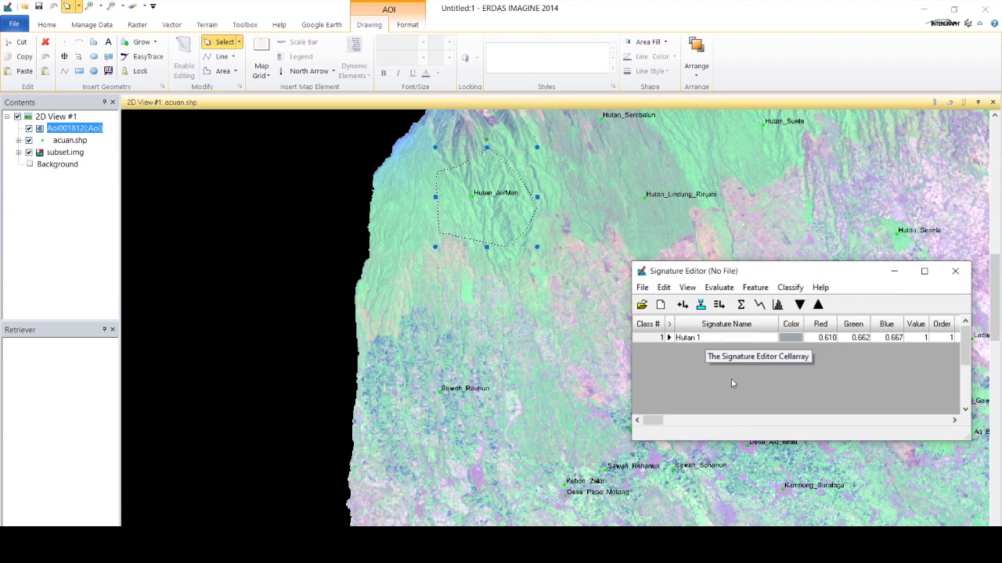
# Draw an irregular training polygon on the AOI layer around the darker forest area containing the Hutan_Lindung_Rinjani point
pyautogui.click(298, 152)
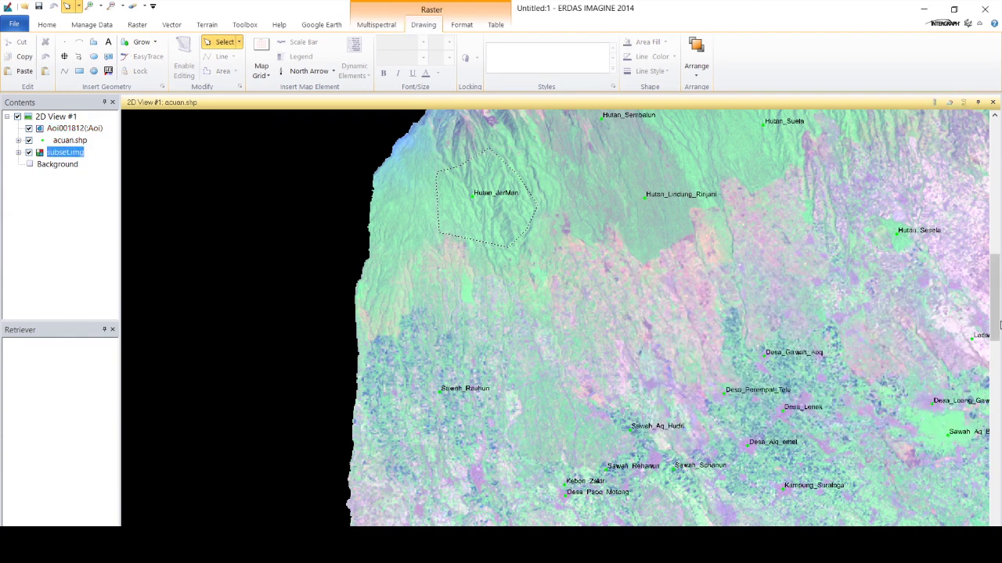
pyautogui.moveTo(996, 307); pyautogui.dragTo(997, 276)
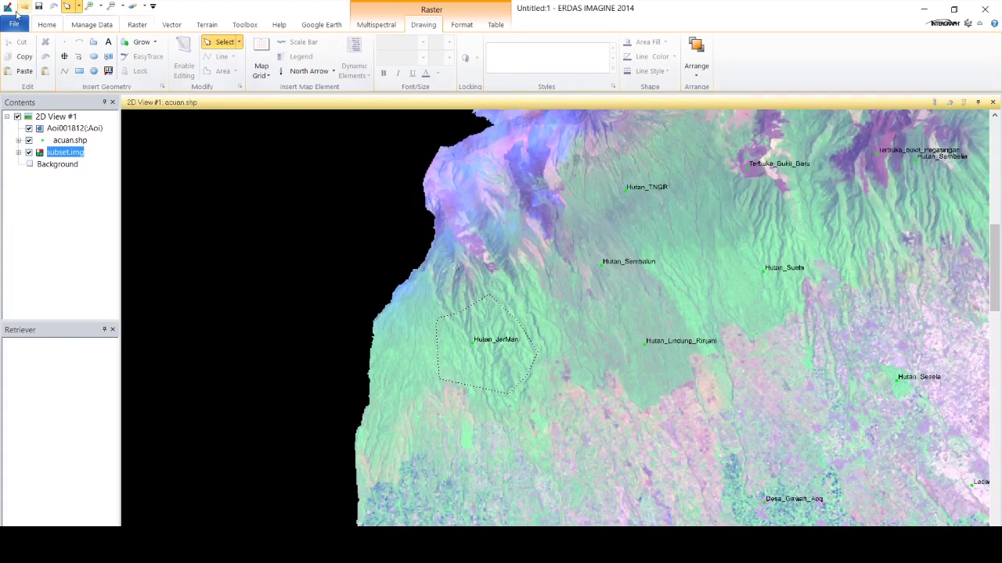
pyautogui.click(91, 43)
pyautogui.click(561, 306)
pyautogui.click(601, 283)
pyautogui.click(656, 286)
pyautogui.click(717, 324)
pyautogui.click(718, 348)
pyautogui.click(686, 364)
pyautogui.click(695, 385)
pyautogui.click(644, 405)
pyautogui.click(622, 389)
pyautogui.doubleClick(595, 383)
# Create a new signature from the Hutan_Lindung_Rinjani polygon and name it Hutan 2
pyautogui.hotkey('alt', 'Tab')
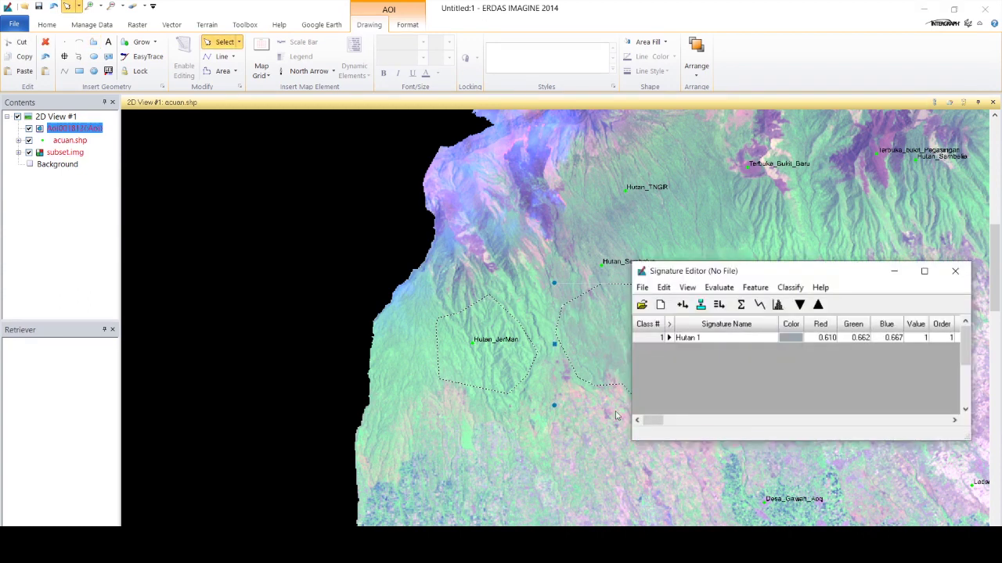
pyautogui.click(682, 304)
pyautogui.click(692, 347)
pyautogui.write('Hutan 2')
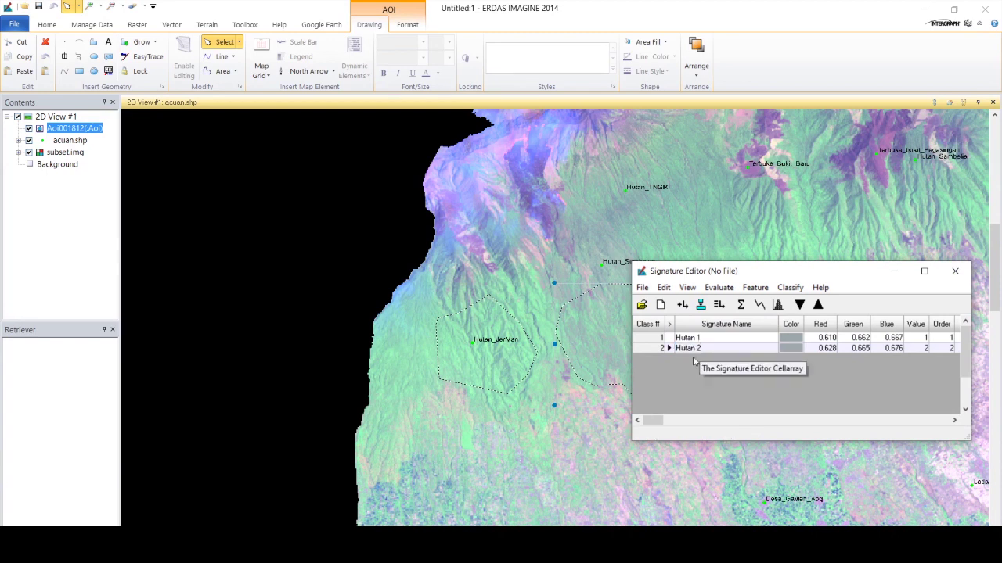
# Draw a small training polygon on the AOI layer around the bright green patch at the Hutan_Sesela point
pyautogui.click(549, 285)
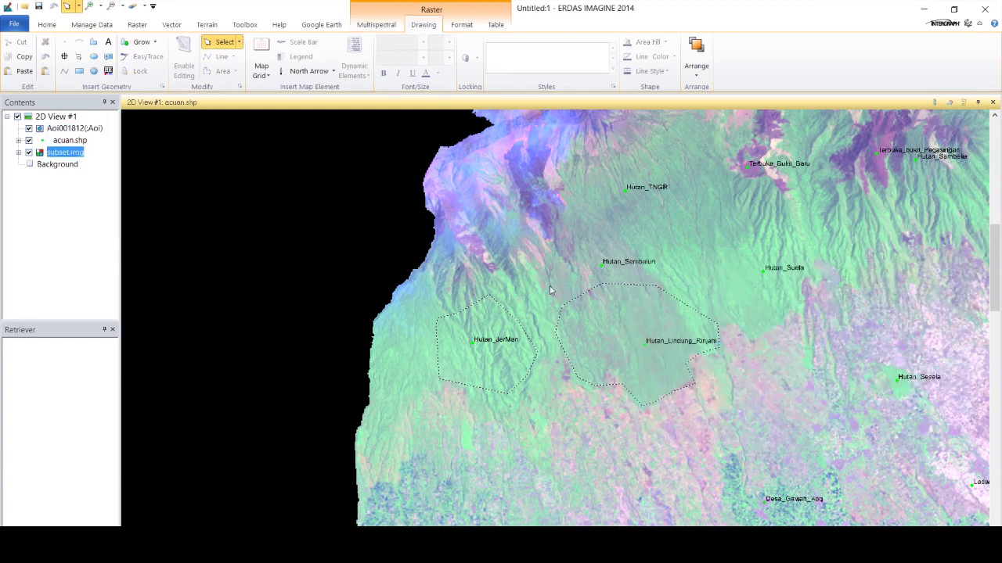
pyautogui.click(93, 42)
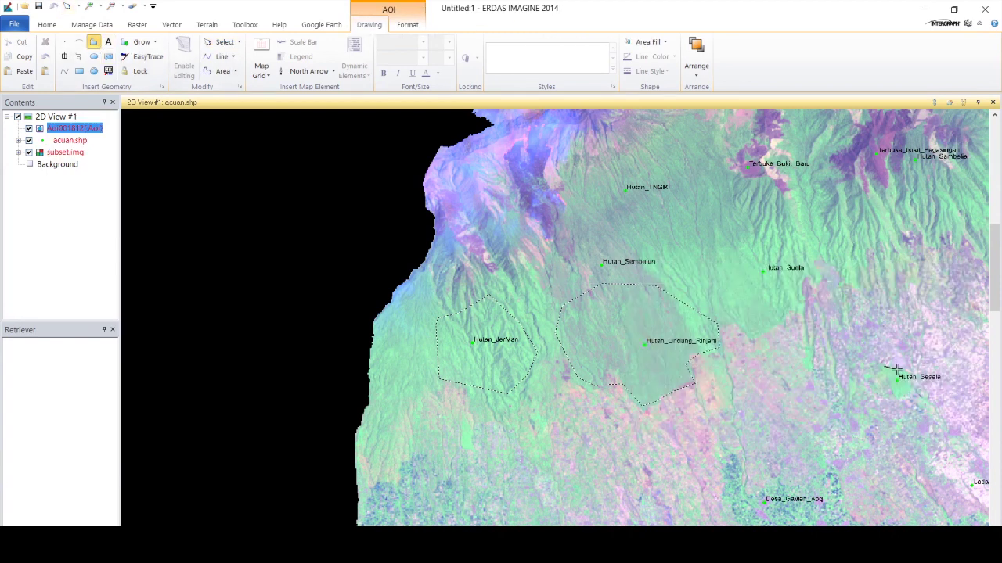
pyautogui.click(918, 378)
pyautogui.click(914, 391)
pyautogui.click(903, 400)
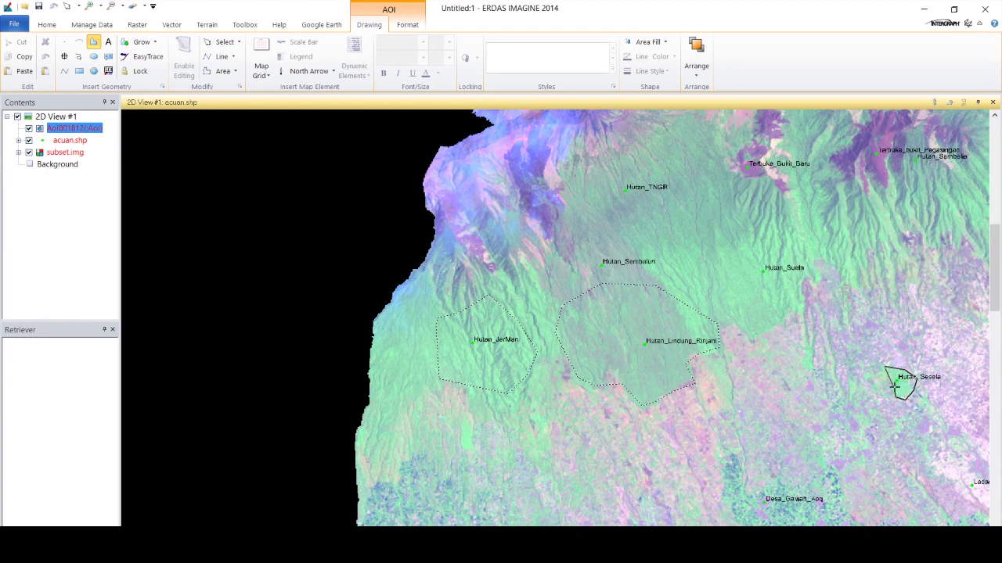
pyautogui.doubleClick(887, 377)
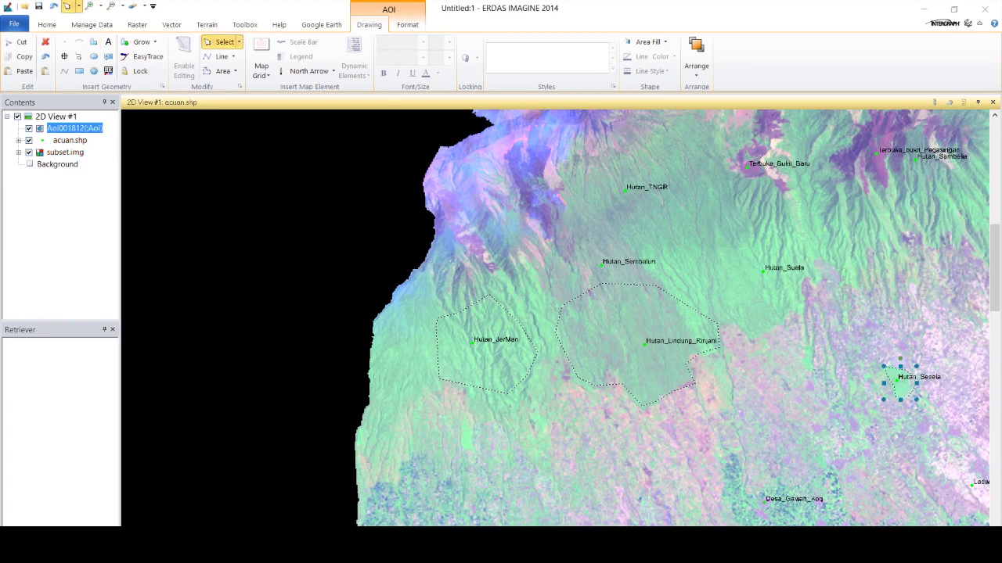
# Create a new signature from the Hutan_Sesela polygon and name it Hutan 3
pyautogui.hotkey('alt', 'Tab')
pyautogui.click(682, 304)
pyautogui.doubleClick(704, 357)
pyautogui.write('Hutan 3')
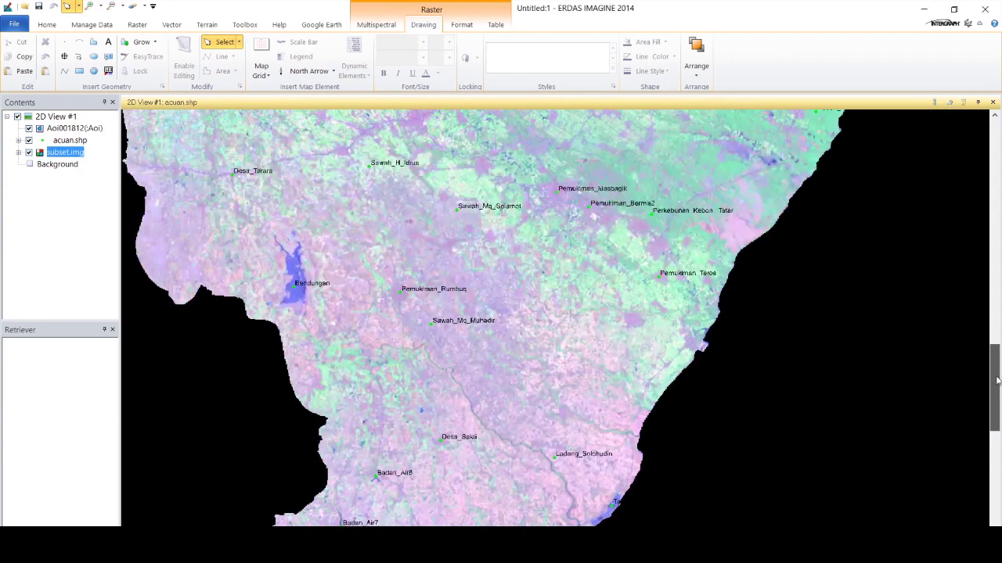
# Trace the outline of the blue reservoir at the Bendungan point as a training polygon on the AOI layer
pyautogui.scroll(2, 286, 232)
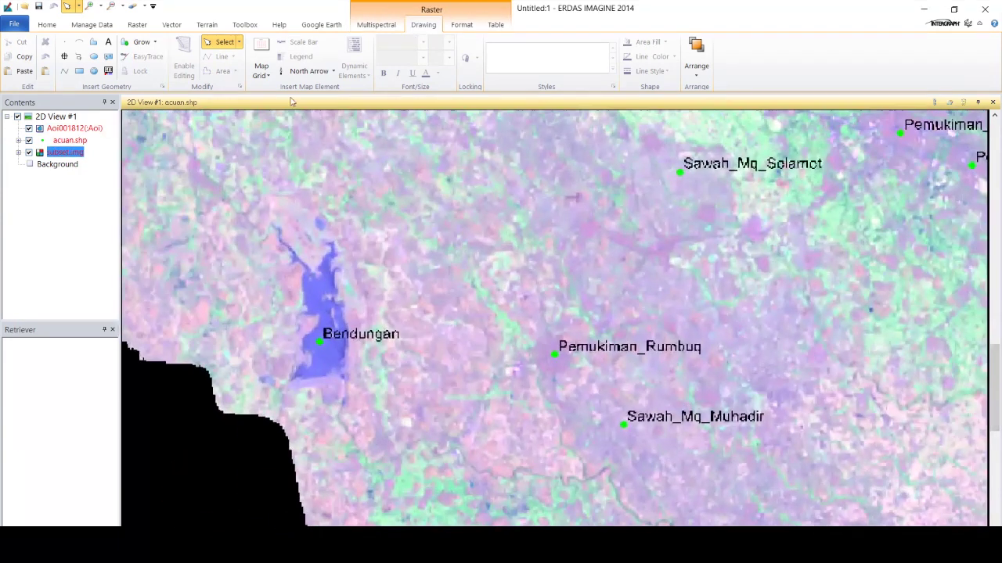
pyautogui.click(93, 43)
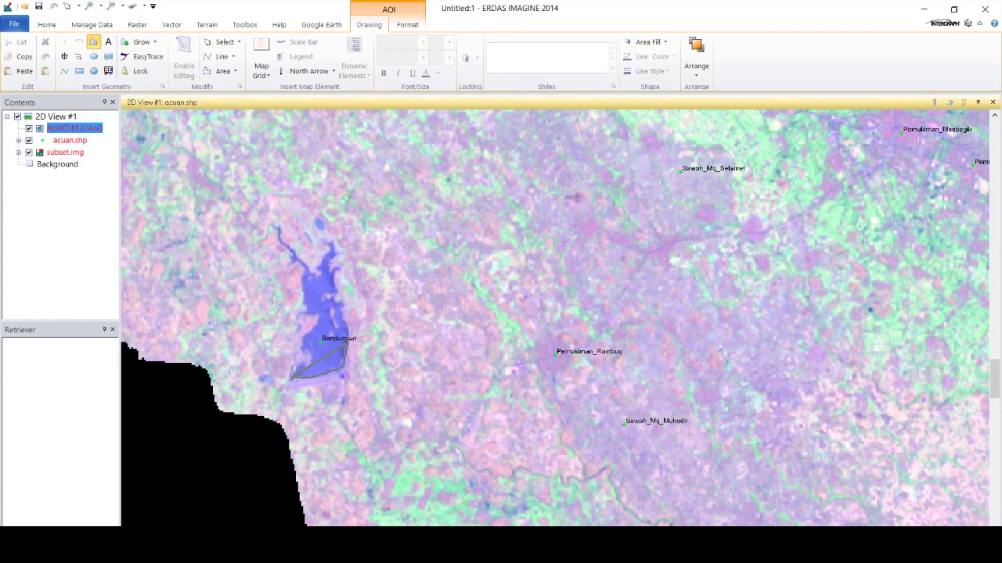
pyautogui.click(334, 238)
pyautogui.click(313, 271)
pyautogui.click(294, 252)
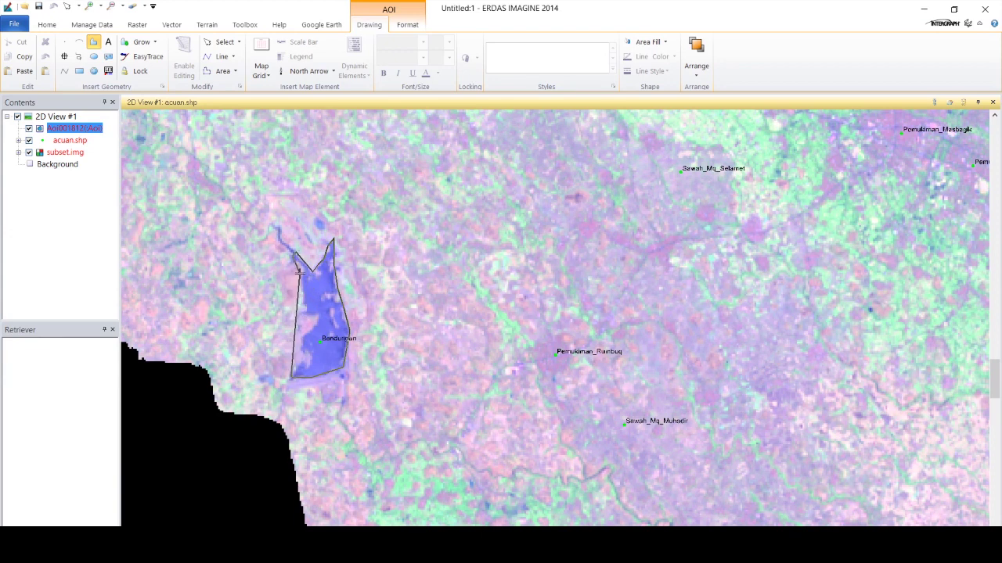
pyautogui.click(300, 302)
pyautogui.click(313, 321)
pyautogui.click(303, 338)
pyautogui.doubleClick(292, 366)
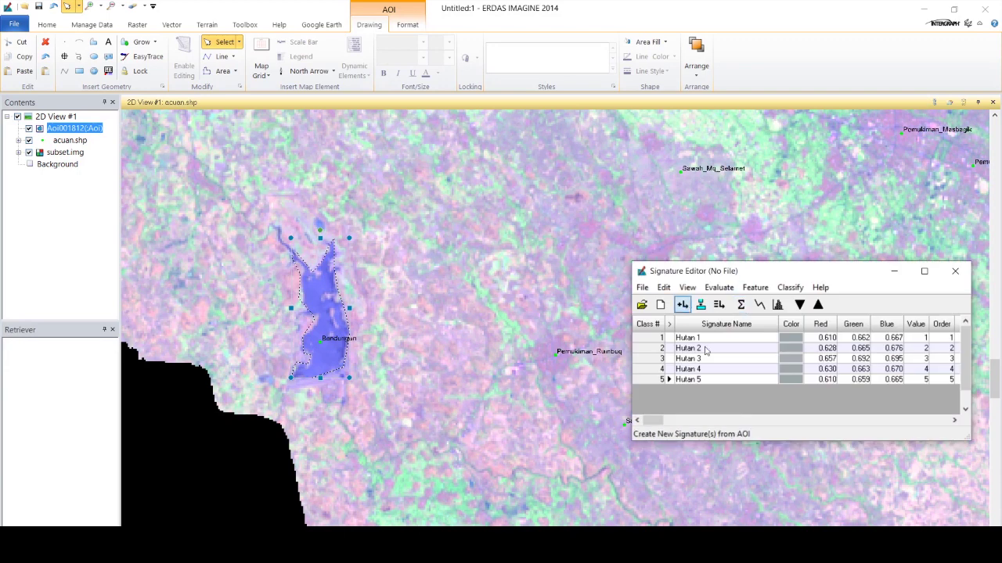
# Create a new signature from the Bendungan reservoir polygon and name it Badan Air 1
pyautogui.click(682, 305)
pyautogui.click(688, 389)
pyautogui.write('B')
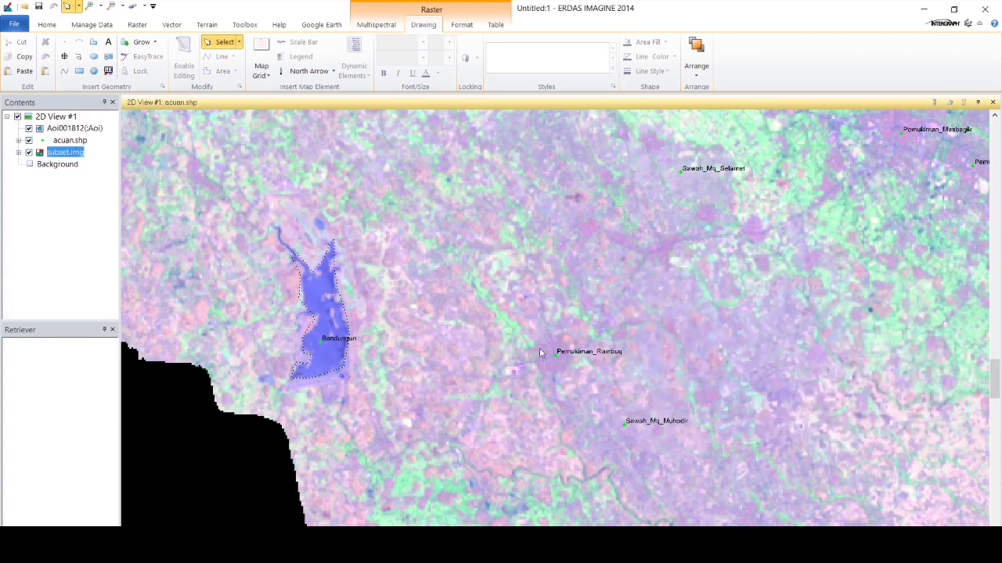
# Draw an irregular training polygon over the rice fields around and below the Sawah_Rauhun point on the AOI layer
pyautogui.scroll(2, 178, 208)
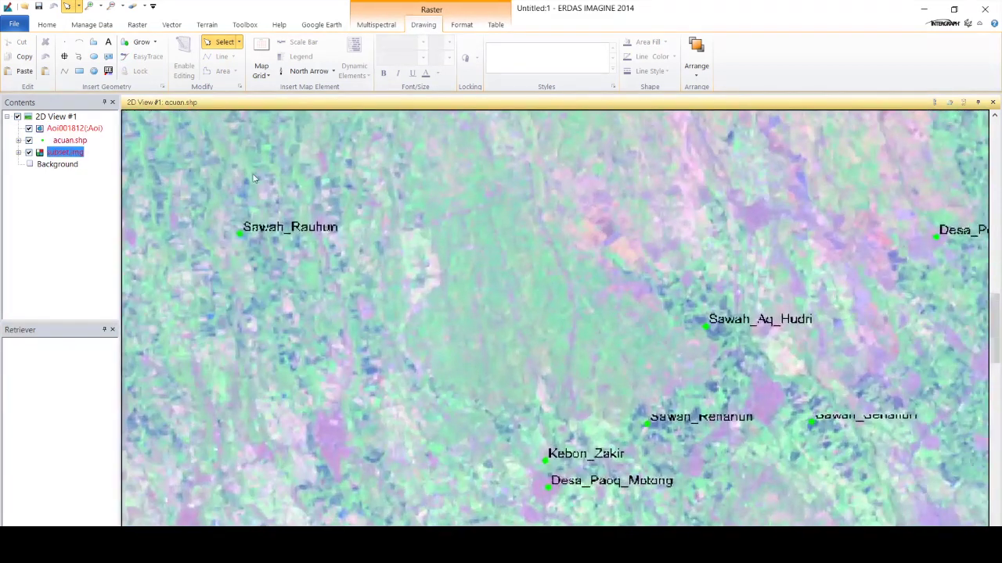
pyautogui.click(93, 41)
pyautogui.click(236, 209)
pyautogui.click(277, 221)
pyautogui.click(305, 248)
pyautogui.click(290, 265)
pyautogui.click(293, 295)
pyautogui.click(285, 312)
pyautogui.doubleClick(232, 252)
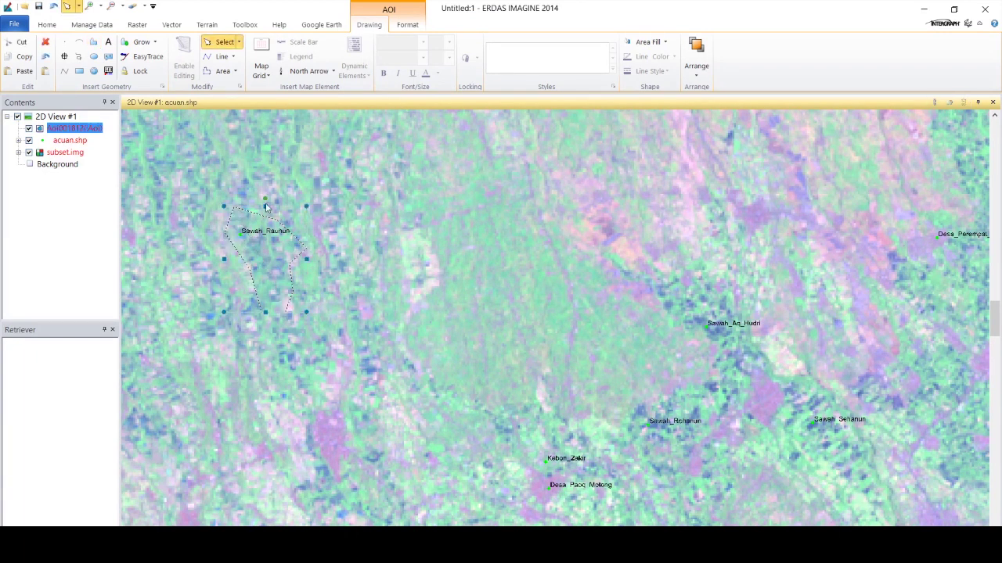
# Create a new signature from the Sawah_Rauhun polygon and name it Sawah 1
pyautogui.click(500, 490)
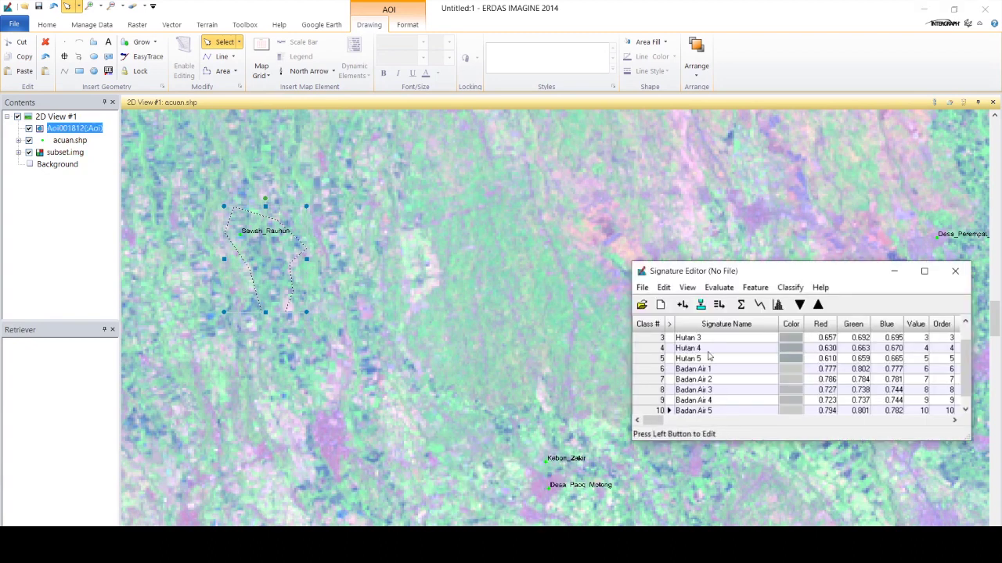
pyautogui.click(682, 304)
pyautogui.doubleClick(712, 411)
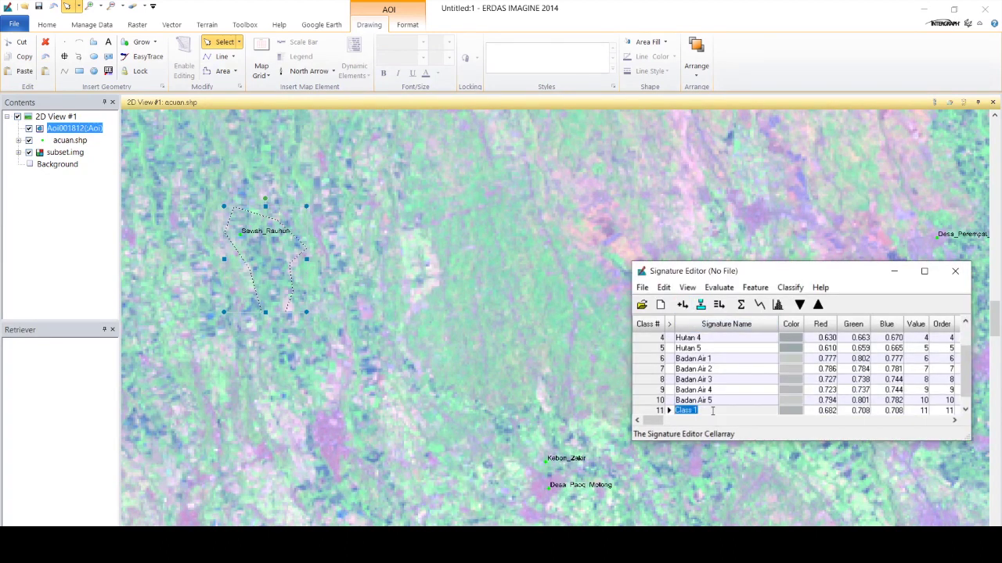
pyautogui.write('Sawah')
# Draw a narrow diagonal training polygon over the rice fields around the Sawah_Aq_Hudri point on the AOI layer
pyautogui.click(65, 152)
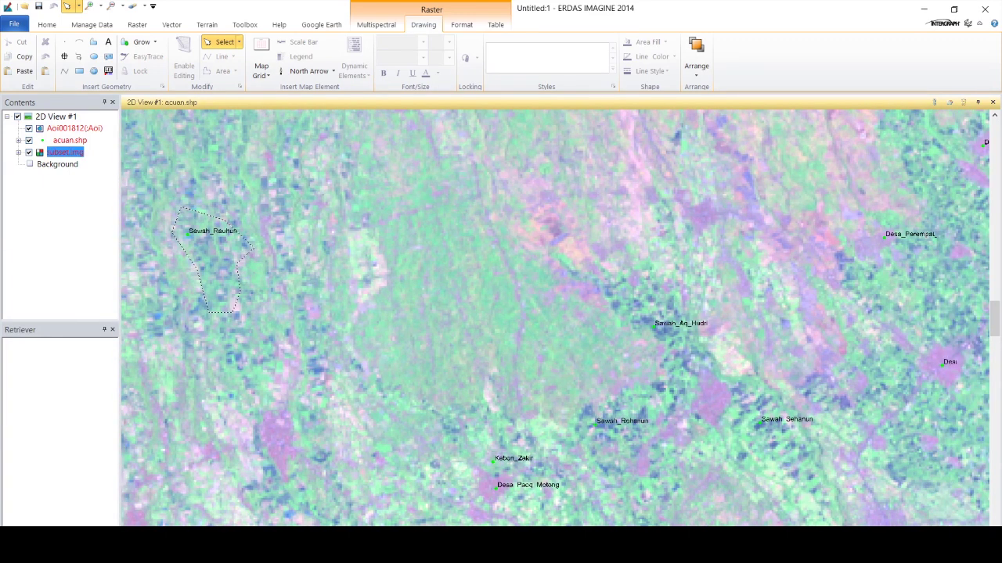
pyautogui.click(93, 41)
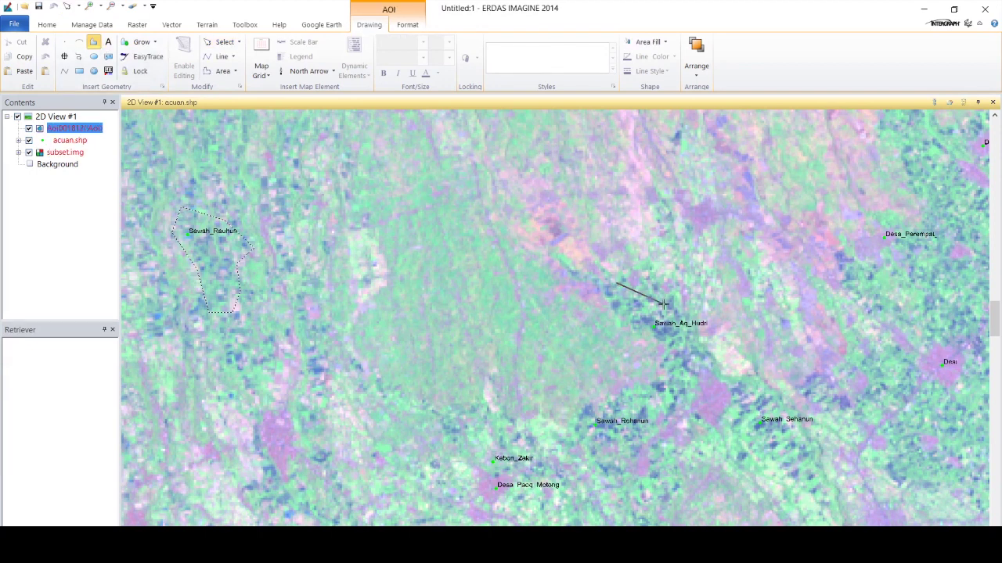
pyautogui.click(702, 317)
pyautogui.click(722, 367)
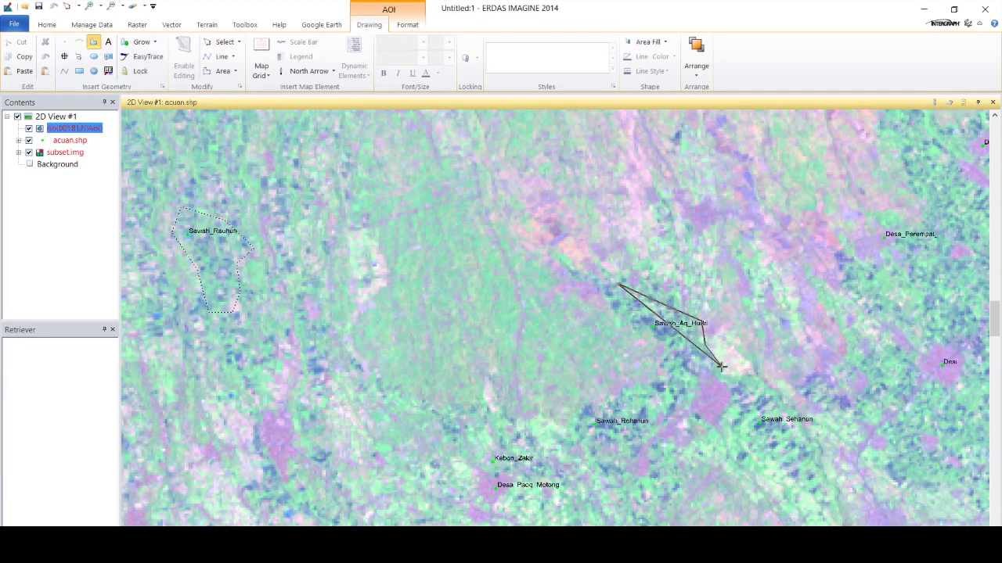
pyautogui.doubleClick(683, 359)
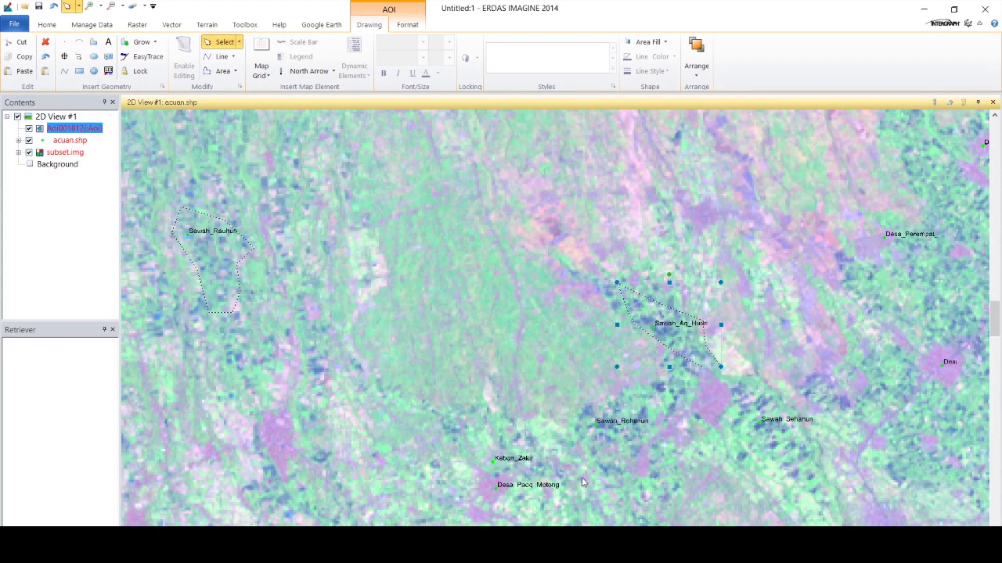
# Create a new signature from the Sawah_Aq_Hudri polygon and name it Sawah 2
pyautogui.hotkey('alt', 'Tab')
pyautogui.click(682, 305)
pyautogui.click(689, 410)
pyautogui.write('Sawah 2')
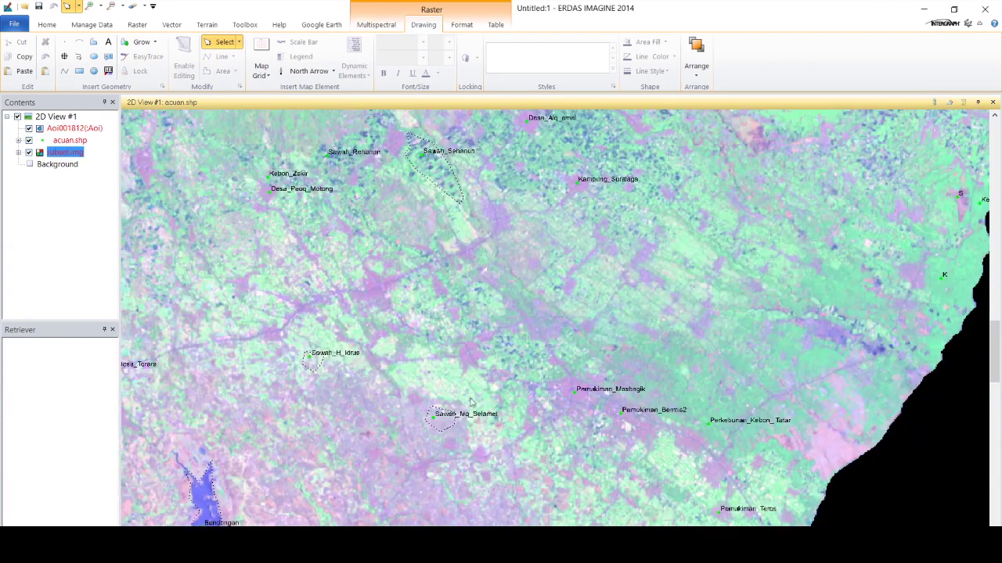
# Draw a six-sided training polygon around the settlement at the Pemukiman_Masbagik point on the AOI layer
pyautogui.click(93, 41)
pyautogui.scroll(2, 529, 326)
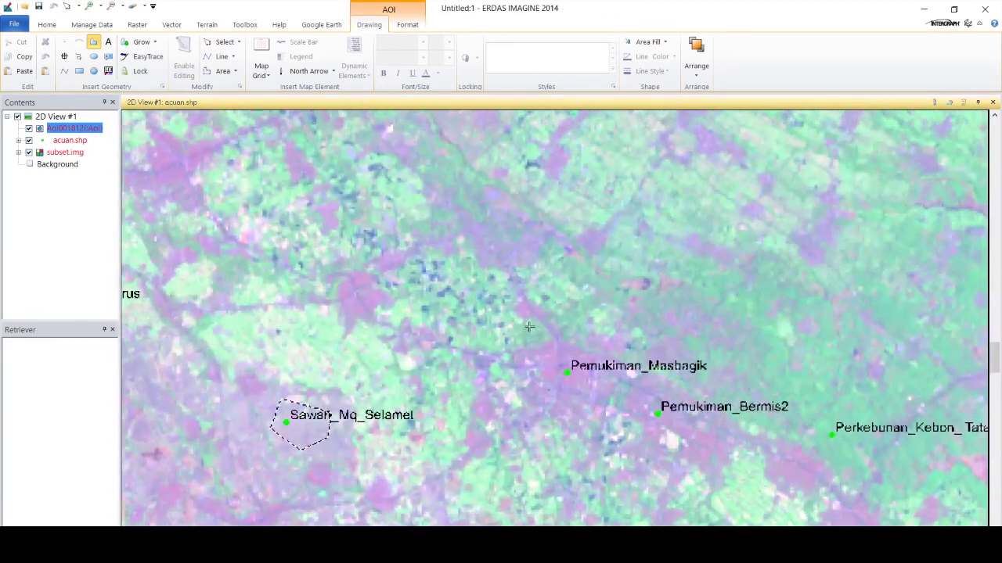
pyautogui.click(540, 347)
pyautogui.click(568, 340)
pyautogui.click(603, 362)
pyautogui.click(610, 386)
pyautogui.click(587, 404)
pyautogui.doubleClick(540, 373)
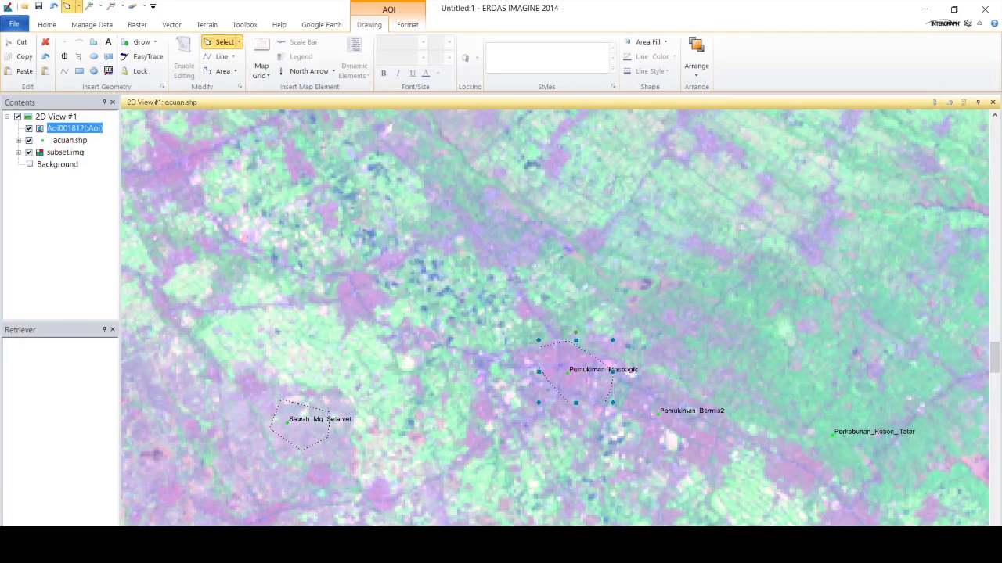
# Create a new signature from the Pemukiman_Masbagik polygon and name it Pemukiman 1
pyautogui.hotkey('alt', 'Tab')
pyautogui.click(682, 304)
pyautogui.click(707, 409)
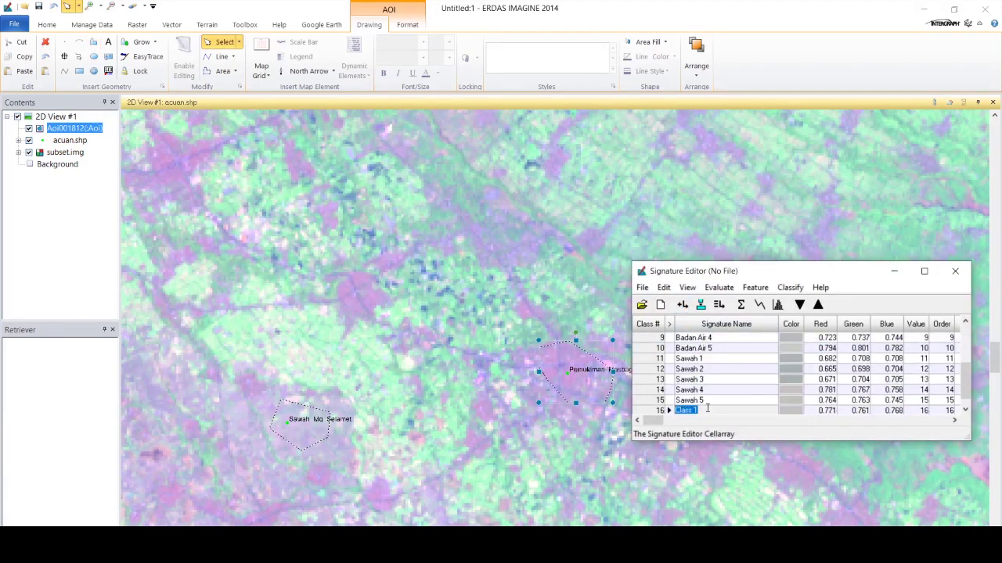
pyautogui.write('Pemukiman')
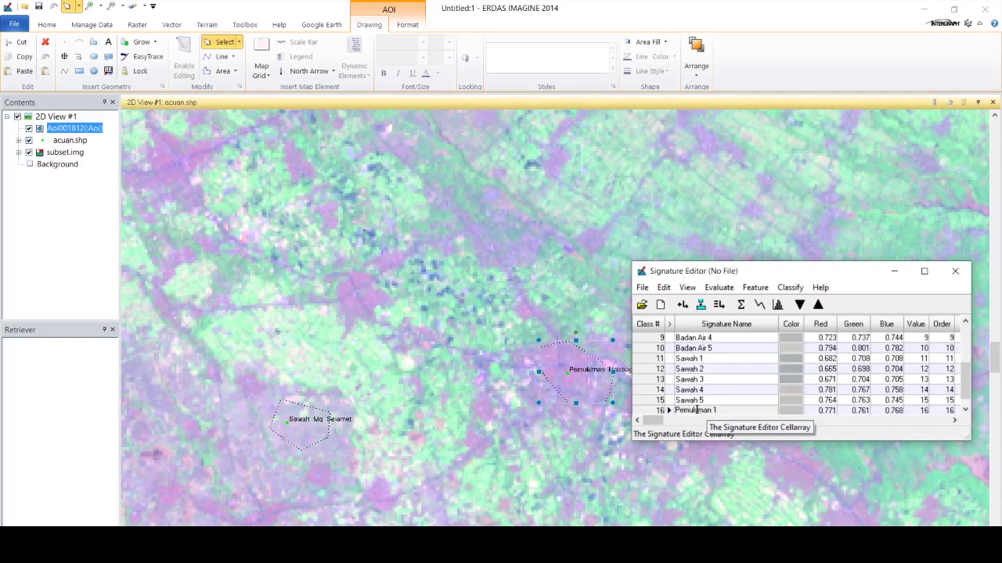
pyautogui.click(709, 407)
# Draw a training polygon around the purple settlement patch at the Desa_Paoq_Motong point on the AOI layer
pyautogui.click(65, 152)
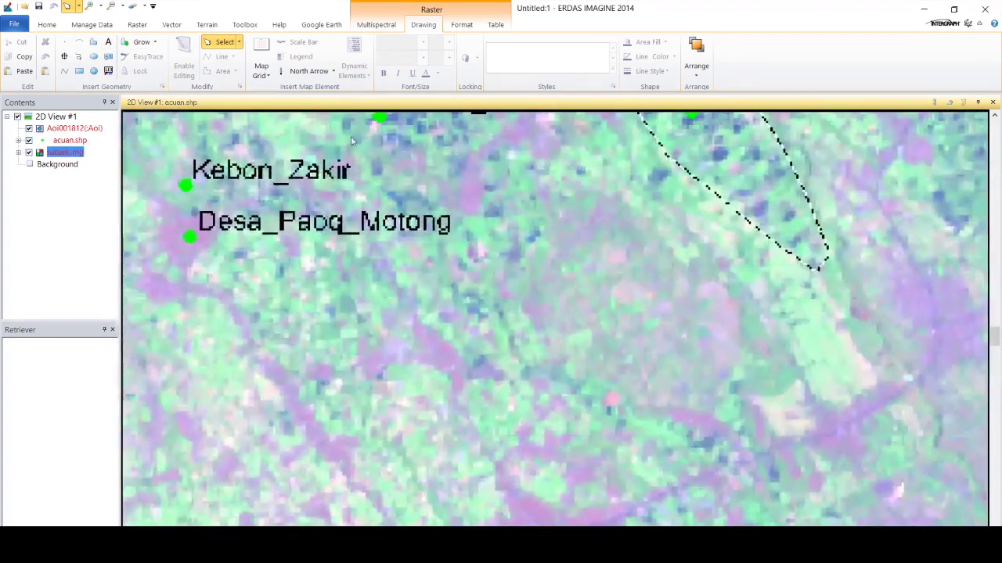
pyautogui.click(94, 42)
pyautogui.click(155, 209)
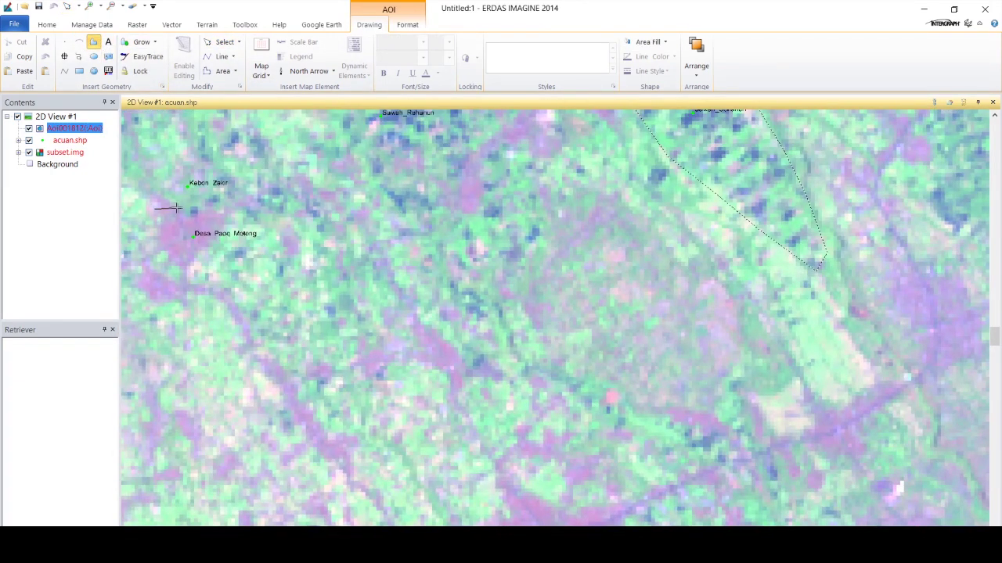
pyautogui.click(192, 225)
pyautogui.click(225, 218)
pyautogui.click(196, 252)
pyautogui.click(165, 262)
pyautogui.doubleClick(161, 251)
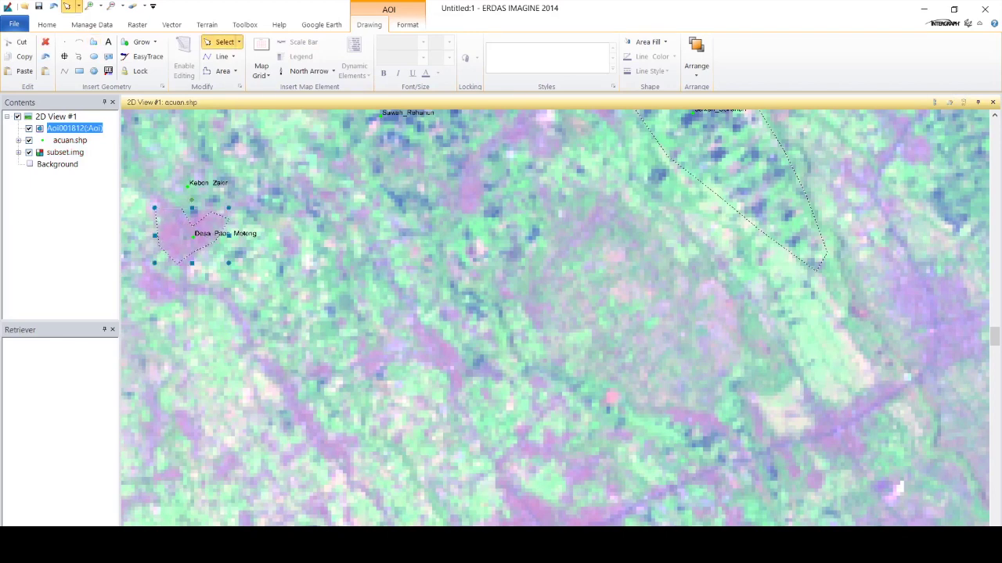
# Create a new signature from the Desa_Paoq_Motong polygon and name it as the next class in the Pemukiman series
pyautogui.hotkey('alt', 'Tab')
pyautogui.click(683, 304)
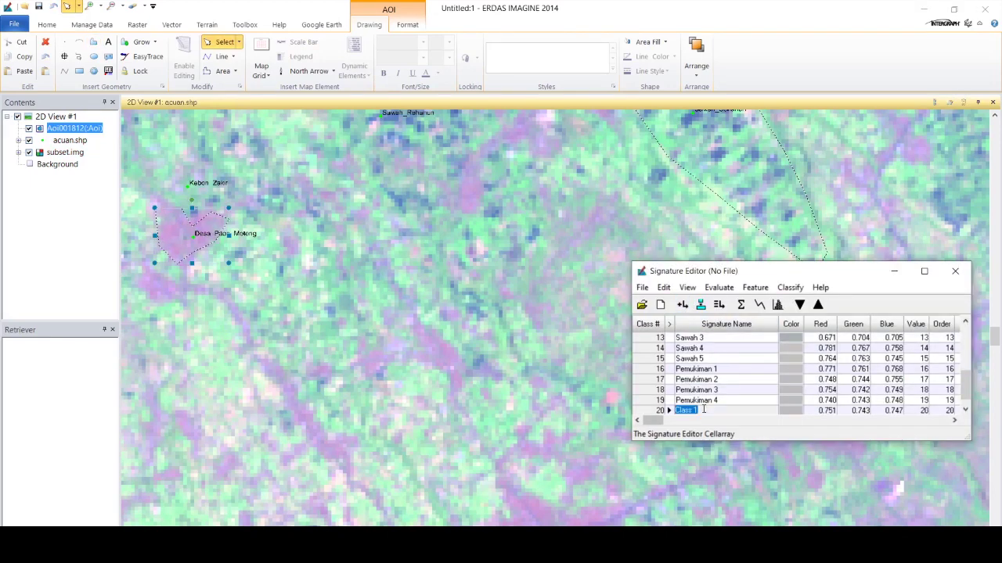
pyautogui.write('Pemukima')
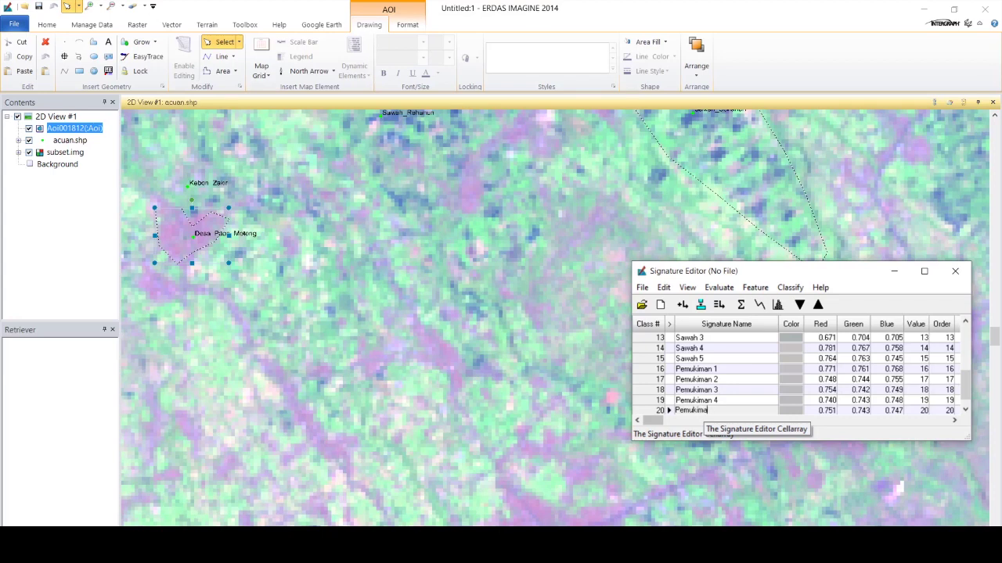
# Review the training polygons on the image and the collected signatures in the Signature Editor's list
pyautogui.click(65, 152)
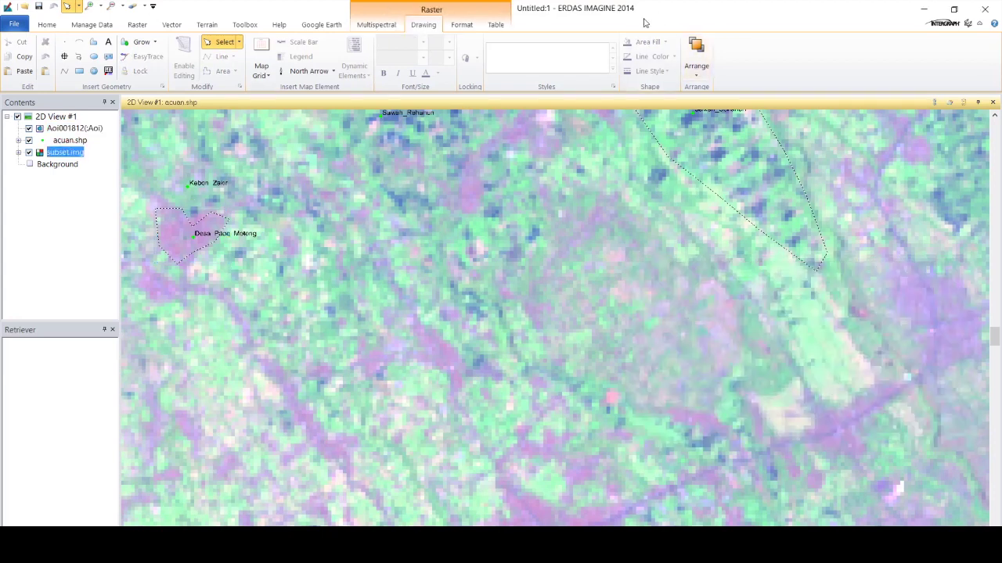
pyautogui.scroll(-3, 597, 216)
pyautogui.scroll(3, 634, 154)
pyautogui.hotkey('alt', 'Tab')
pyautogui.scroll(-1, 718, 410)
pyautogui.scroll(1, 718, 409)
pyautogui.scroll(4, 717, 409)
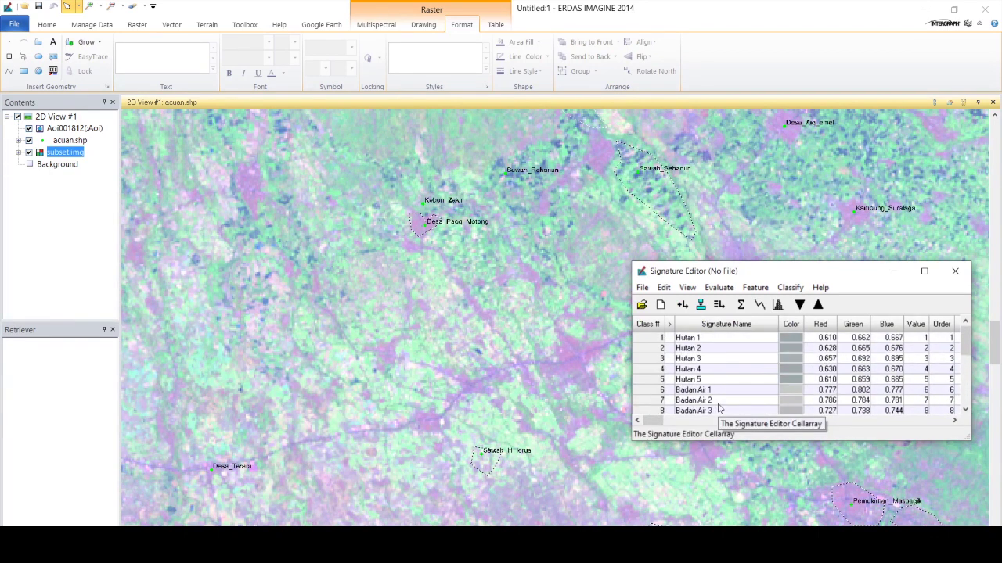
# Save all signatures as signature_nama.sig in the Supervised Classification/Hasil folder on drive E and close the Signature Editor
pyautogui.click(641, 289)
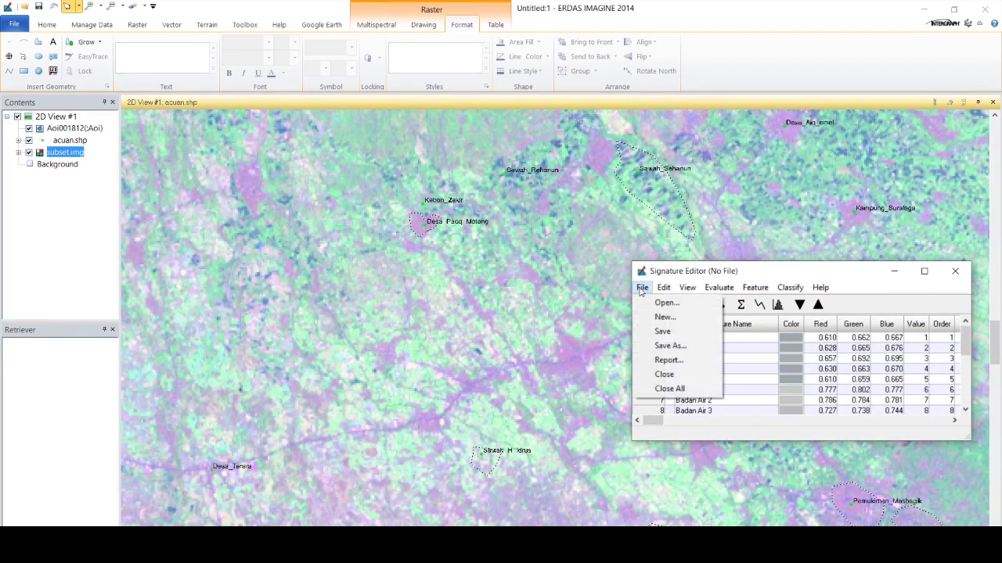
pyautogui.click(695, 346)
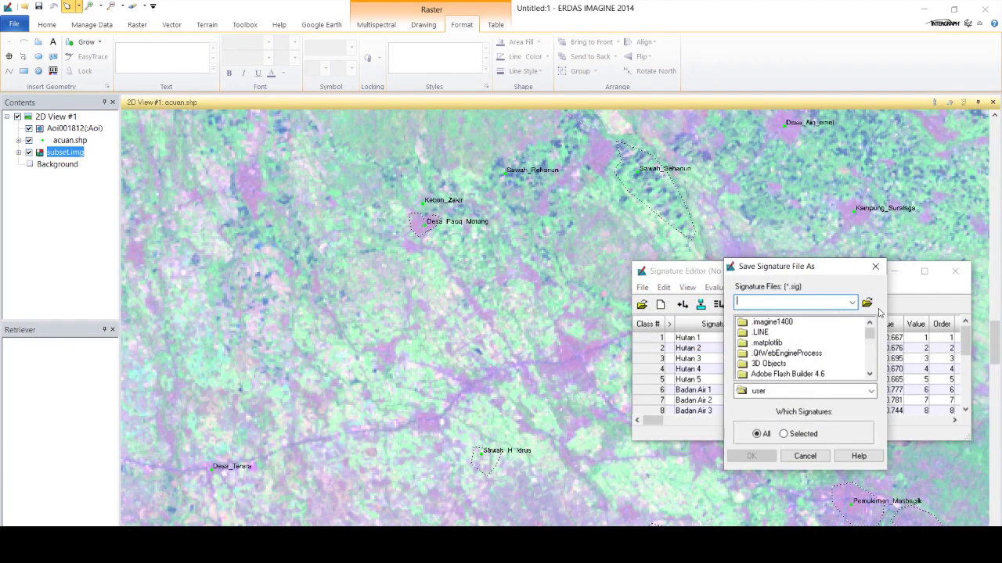
pyautogui.click(867, 303)
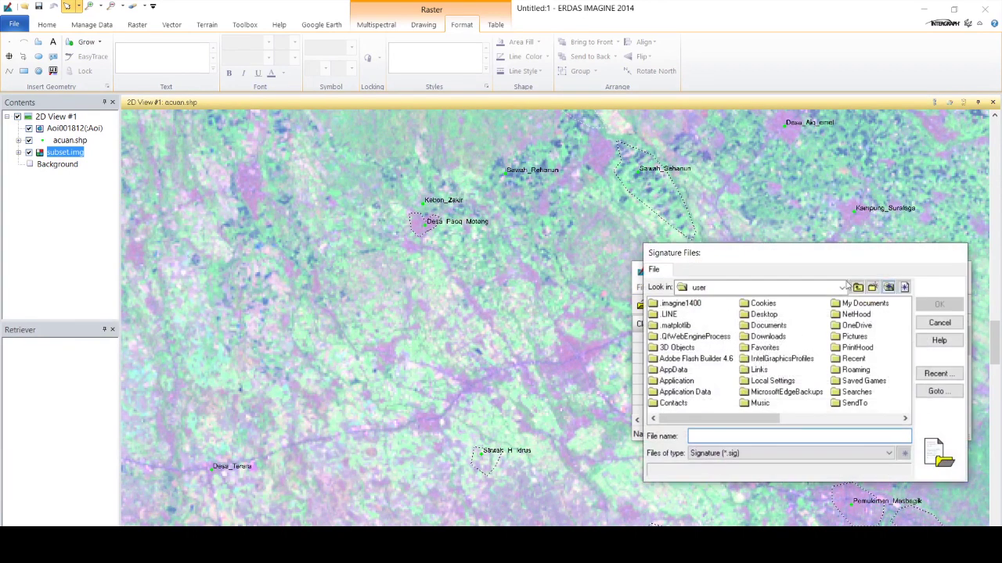
pyautogui.click(836, 287)
pyautogui.click(819, 348)
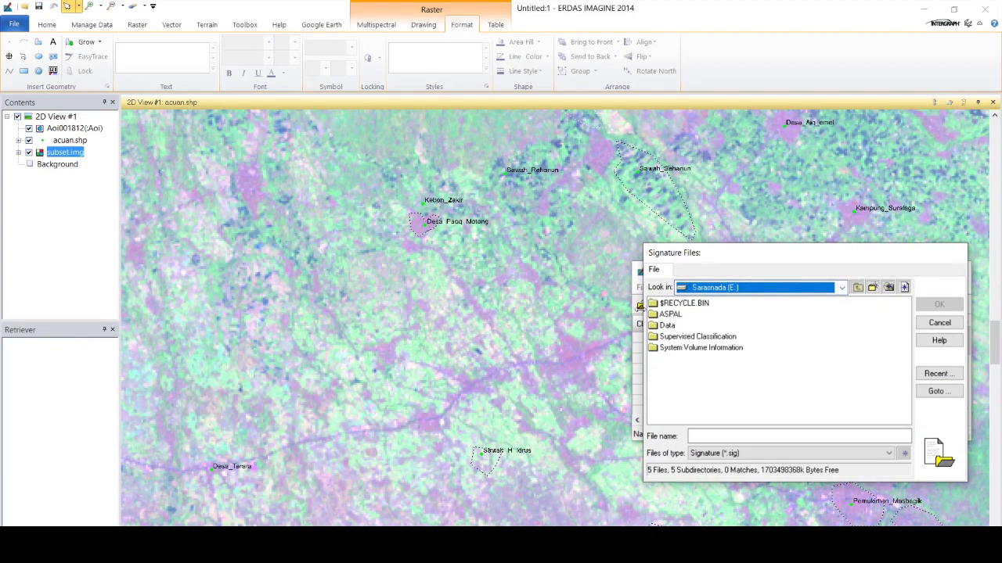
pyautogui.doubleClick(664, 337)
pyautogui.doubleClick(668, 314)
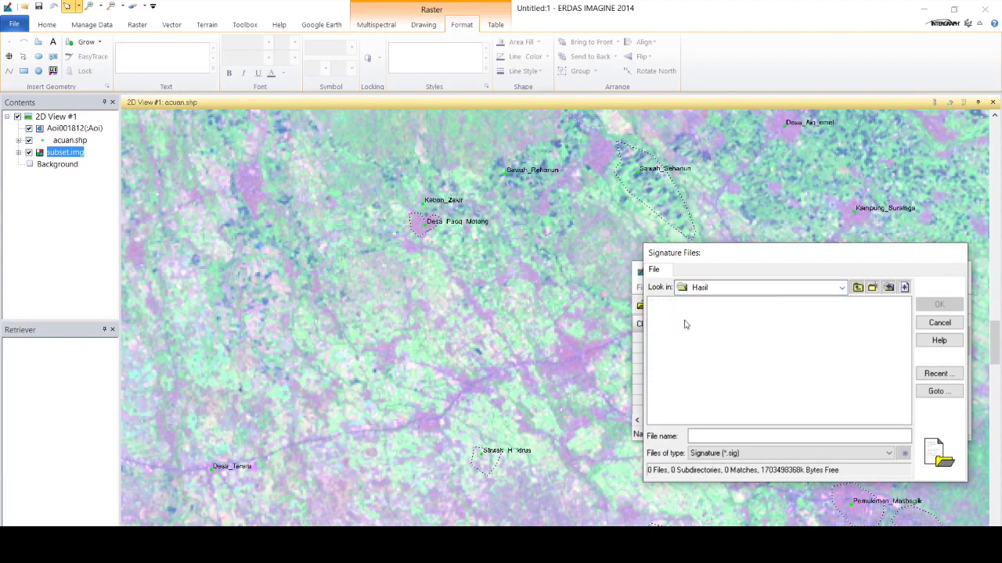
pyautogui.click(715, 434)
pyautogui.write('sign')
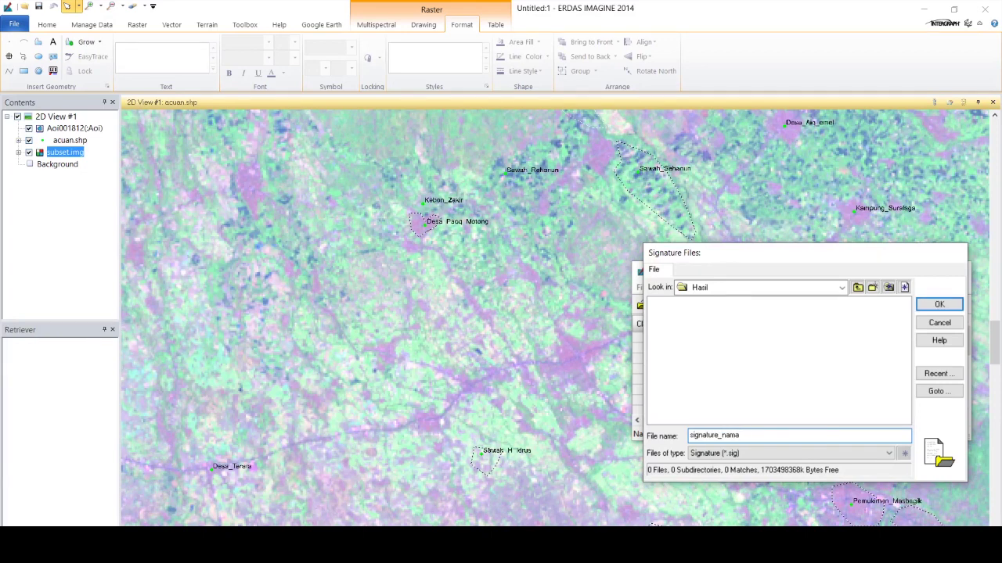
pyautogui.write('ature_nama')
pyautogui.click(953, 306)
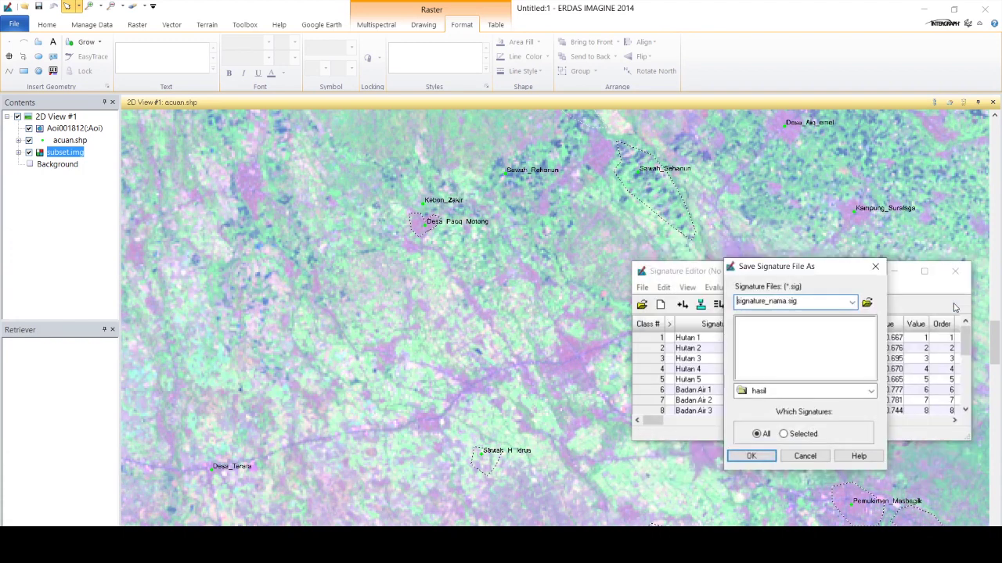
pyautogui.click(751, 456)
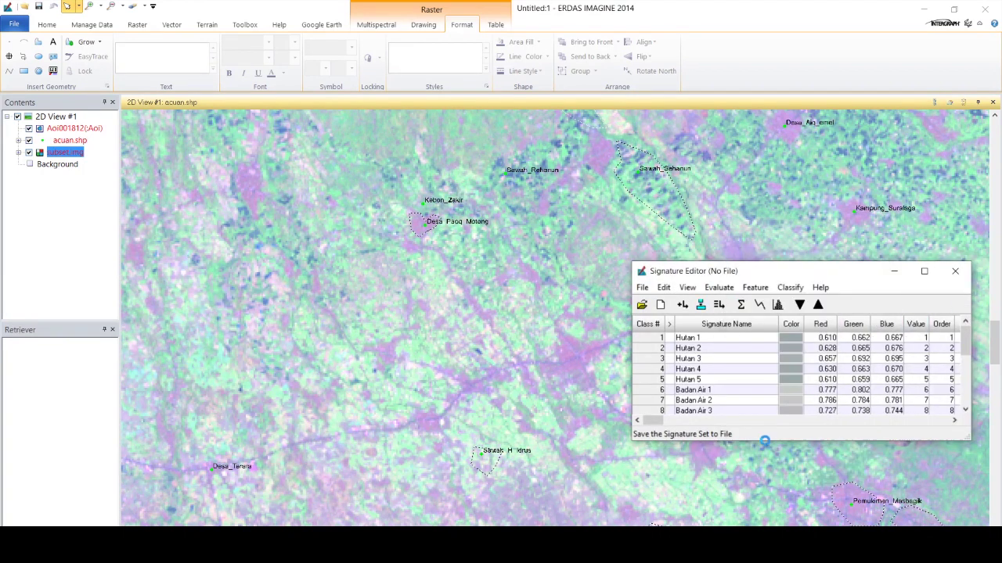
pyautogui.click(955, 272)
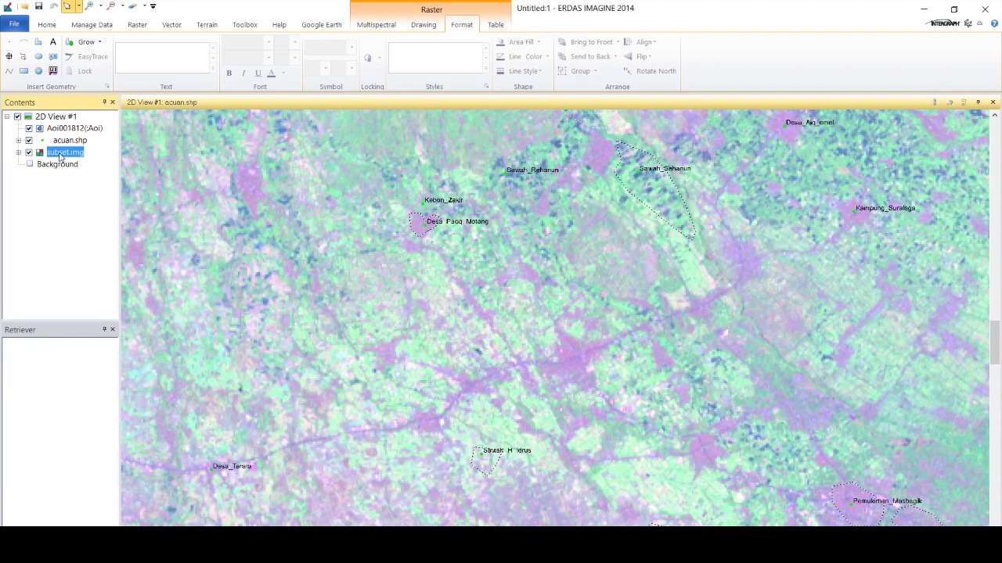
# Start a Supervised Classification of subset.img with signature_nama.sig from the Supervised Classification/Hasil folder as the input signature file
pyautogui.click(137, 25)
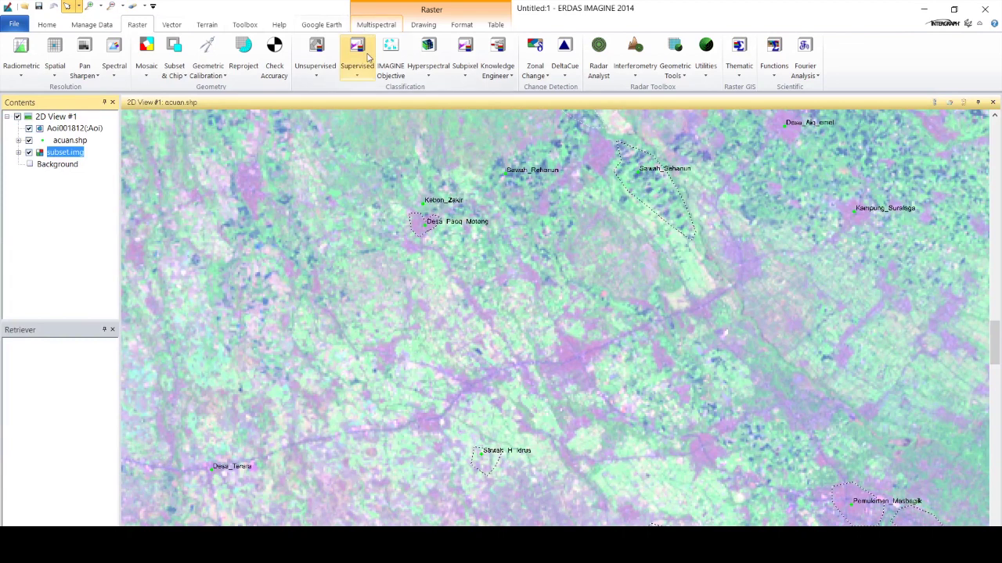
pyautogui.click(367, 75)
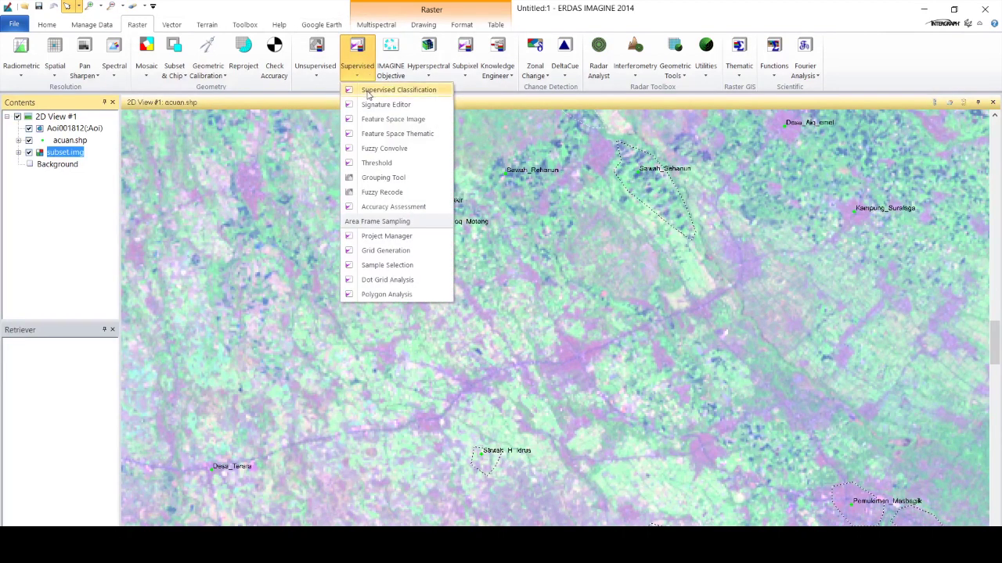
pyautogui.click(442, 90)
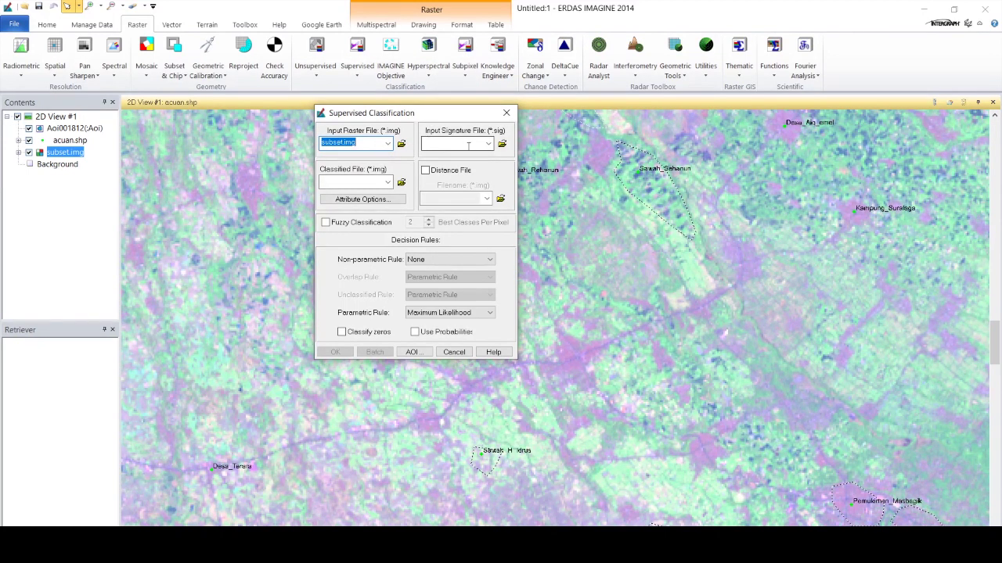
pyautogui.click(501, 143)
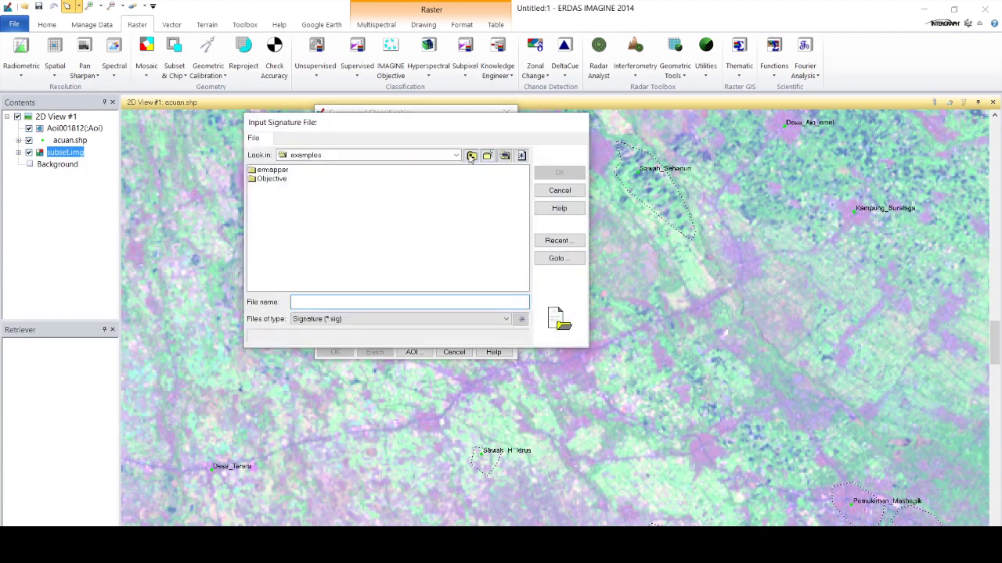
pyautogui.click(455, 155)
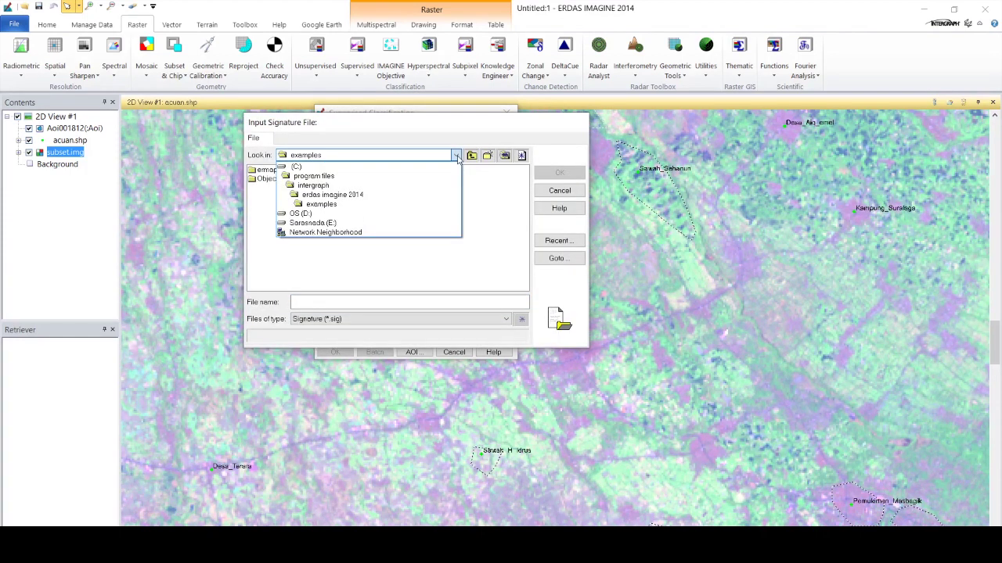
pyautogui.click(437, 227)
pyautogui.doubleClick(286, 195)
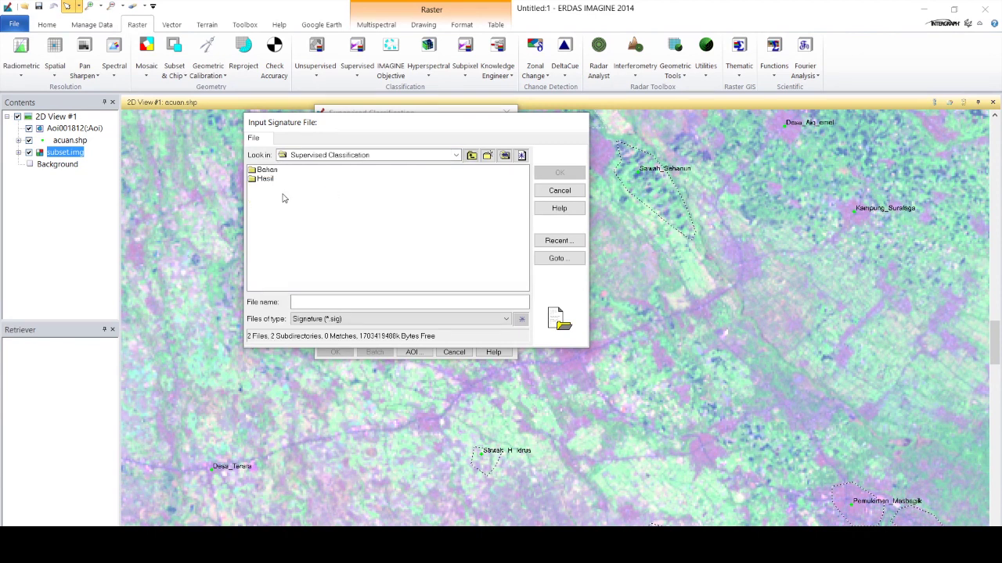
pyautogui.doubleClick(266, 178)
pyautogui.click(270, 174)
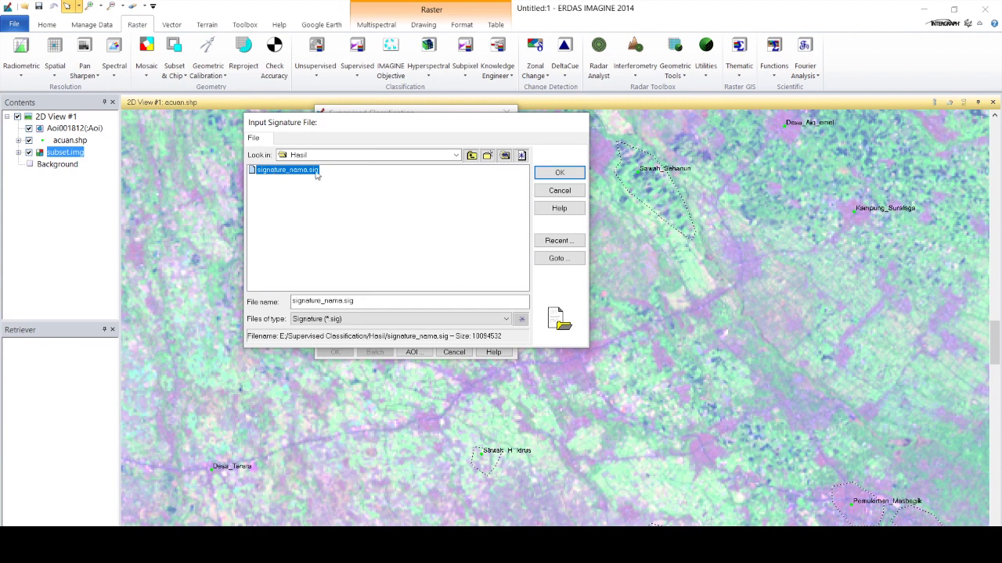
pyautogui.click(558, 173)
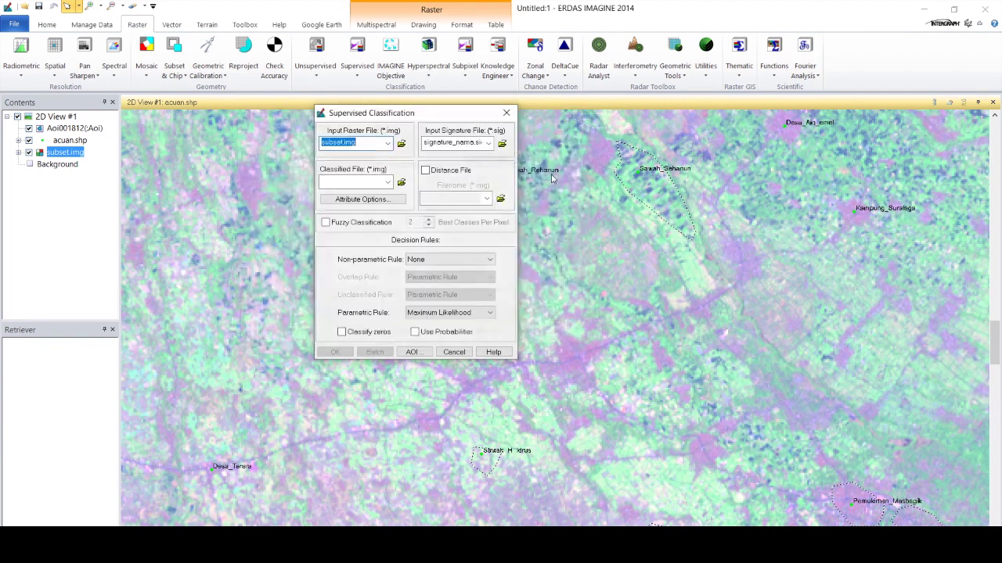
# Set the classified output file to supervised.img in the Supervised Classification/Hasil folder on drive E and run the classification
pyautogui.click(401, 183)
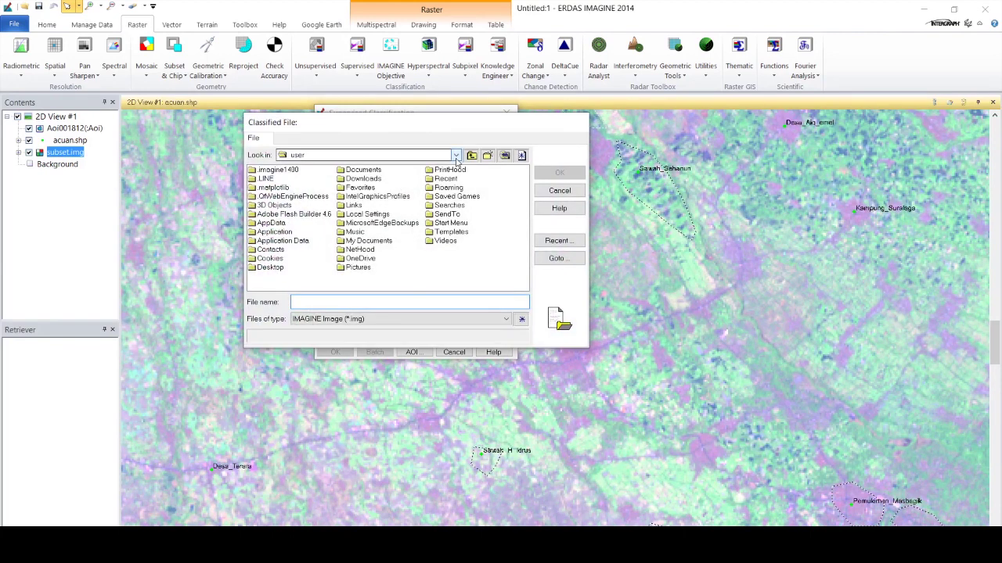
pyautogui.click(453, 155)
pyautogui.click(442, 204)
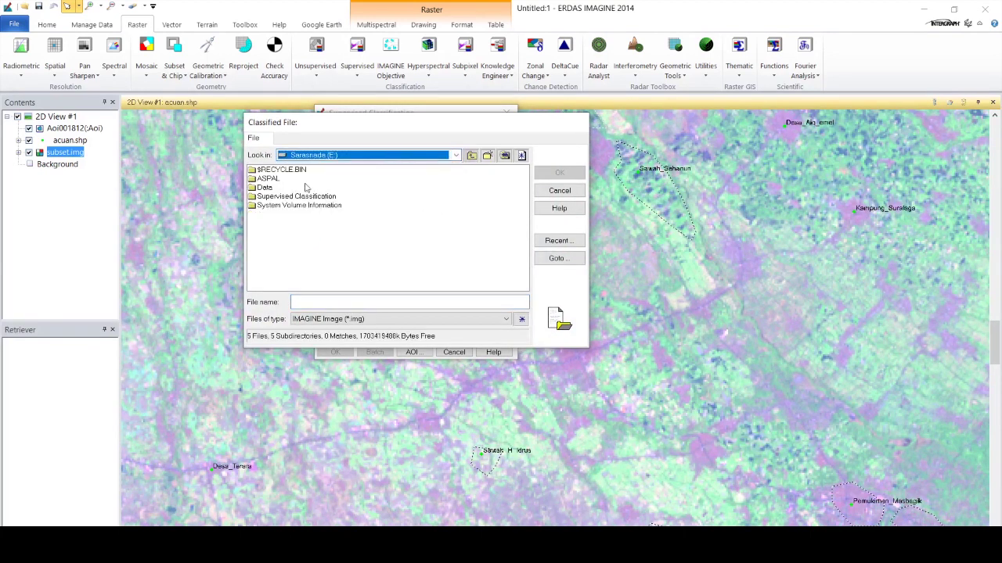
pyautogui.doubleClick(264, 197)
pyautogui.doubleClick(266, 179)
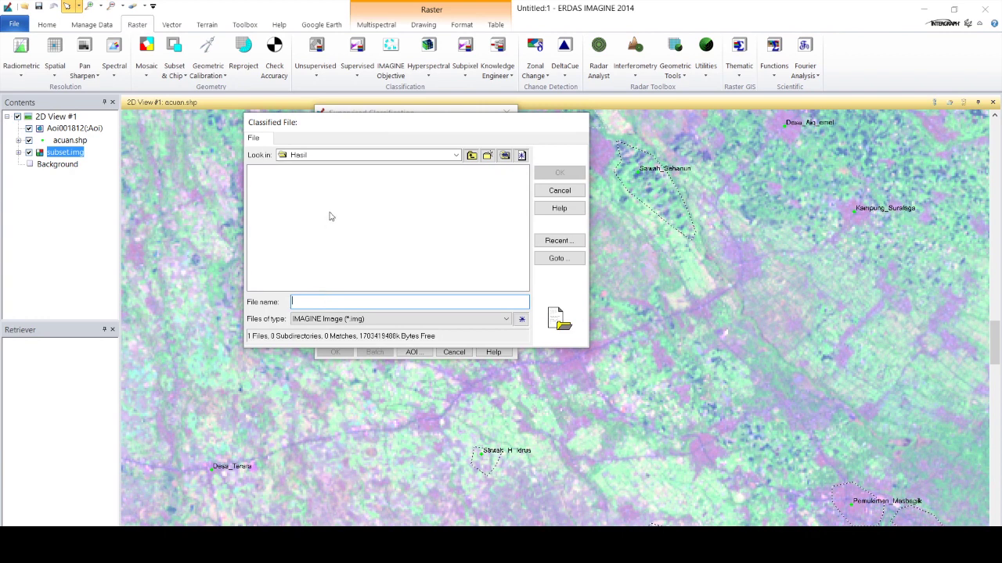
pyautogui.write('supervised')
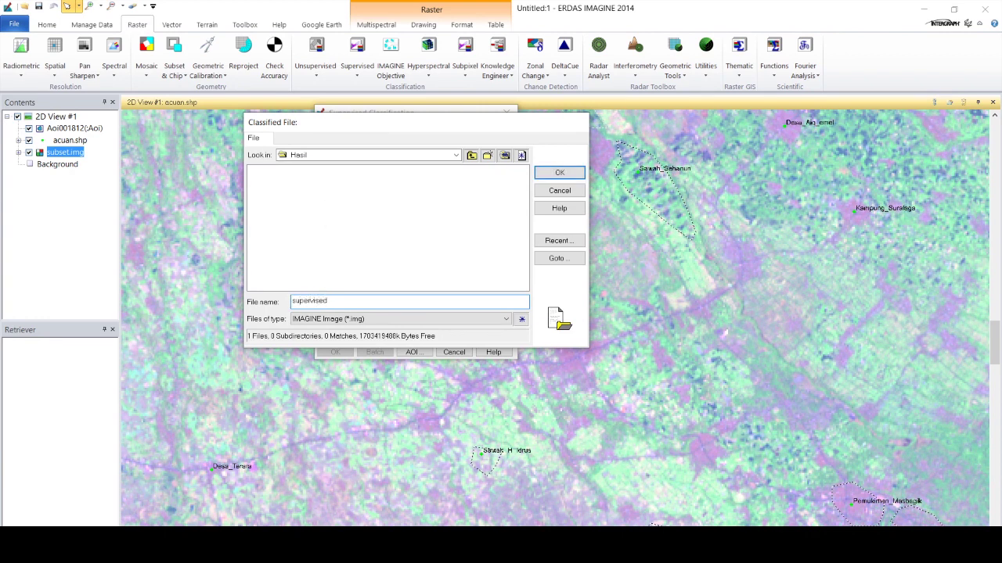
pyautogui.click(568, 172)
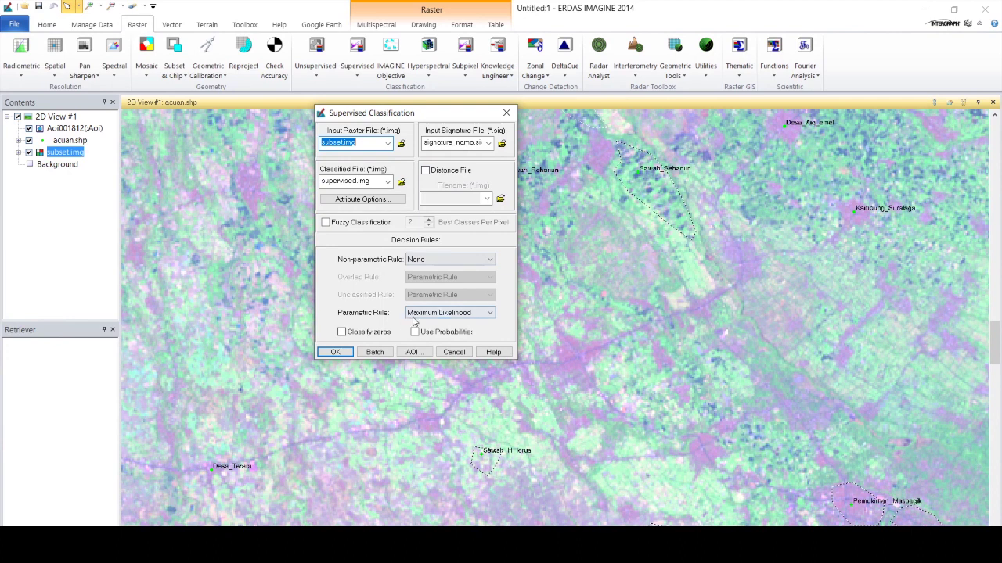
pyautogui.click(335, 352)
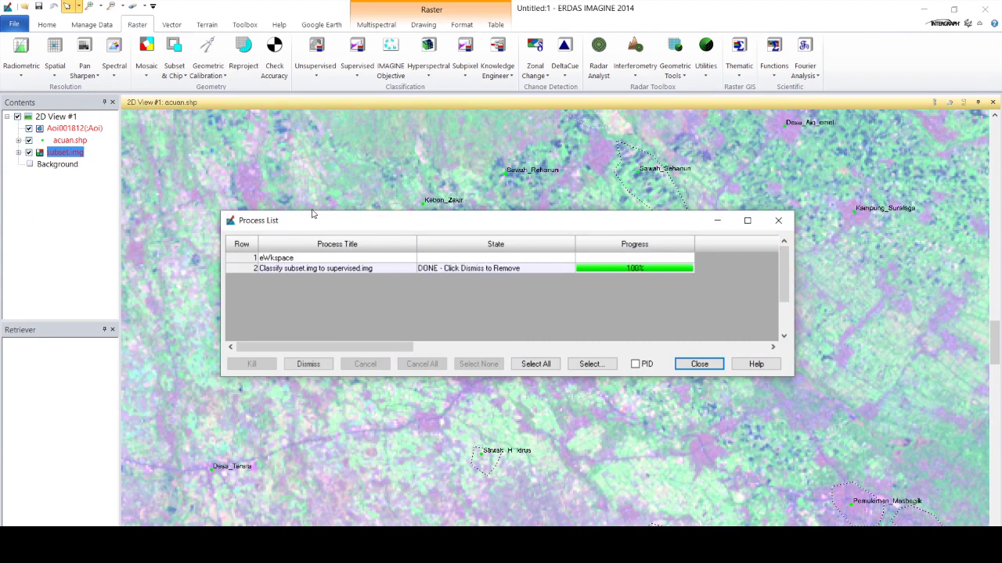
pyautogui.click(699, 365)
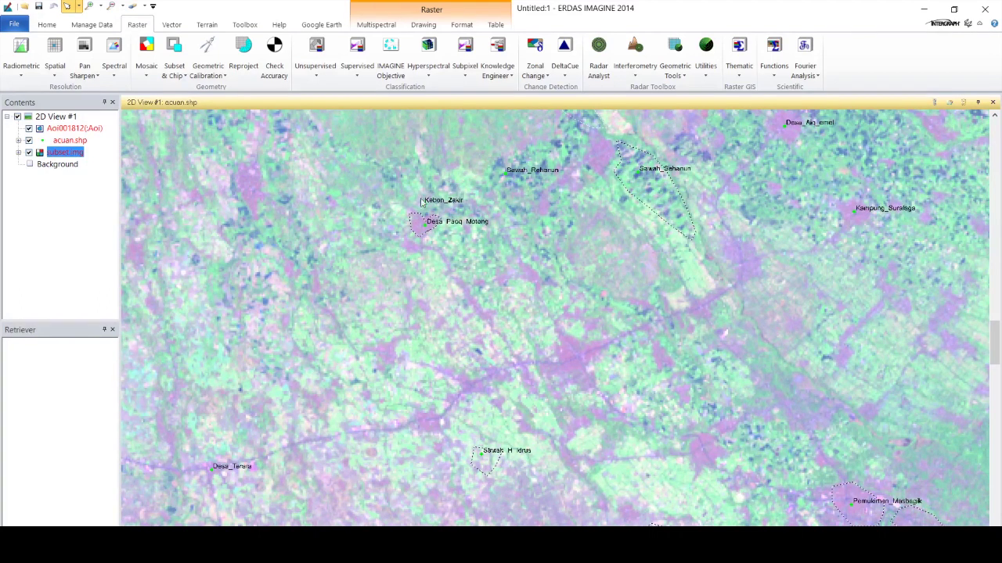
# Add the classified raster supervised.img from the Supervised Classification/Hasil folder to the 2D view
pyautogui.click(49, 25)
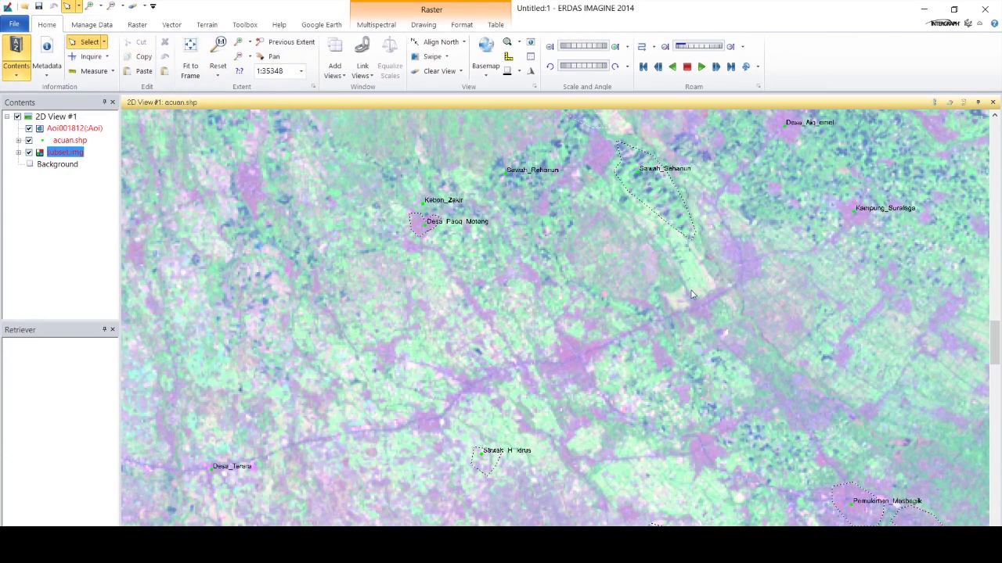
pyautogui.rightClick(691, 290)
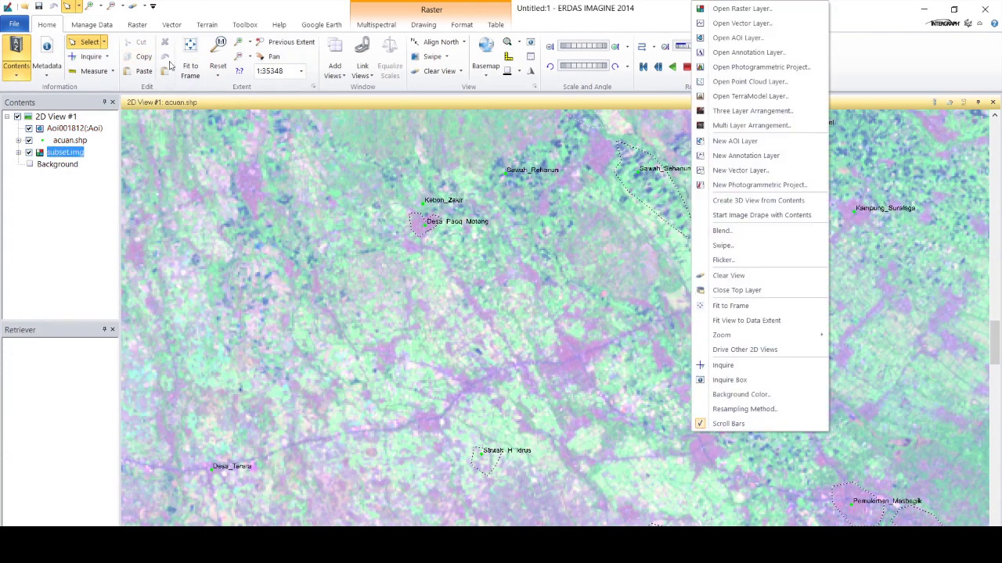
pyautogui.click(188, 74)
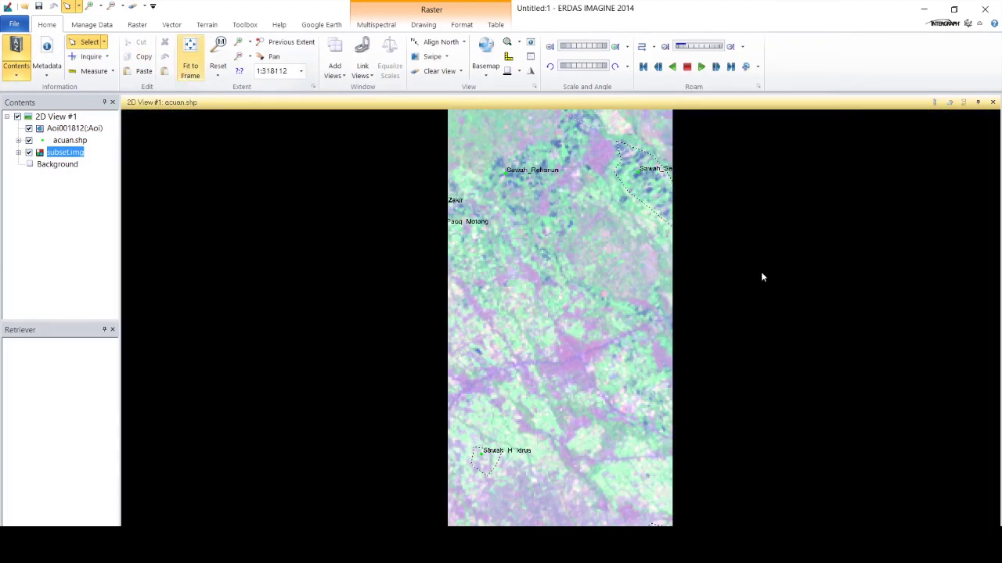
pyautogui.rightClick(695, 306)
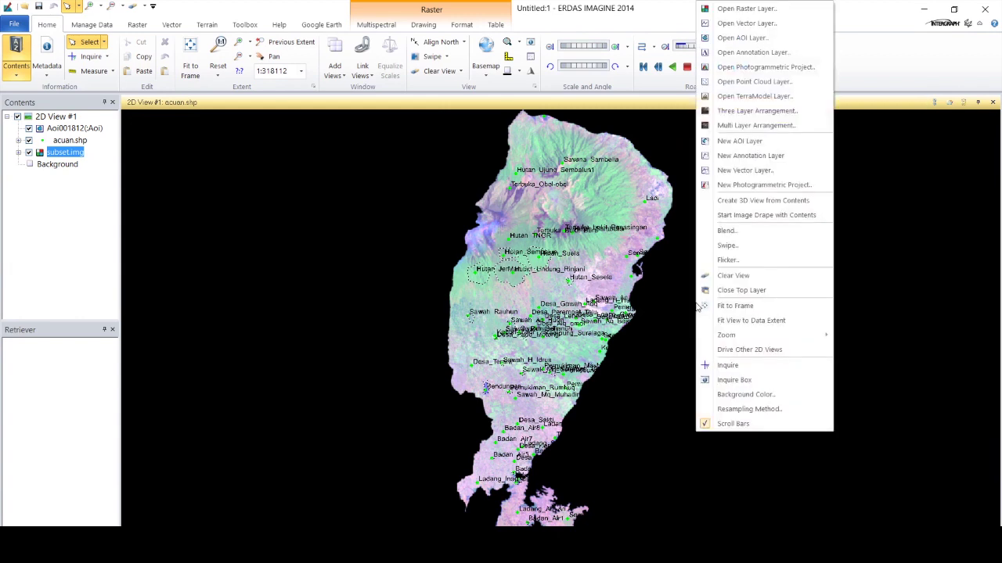
pyautogui.click(772, 10)
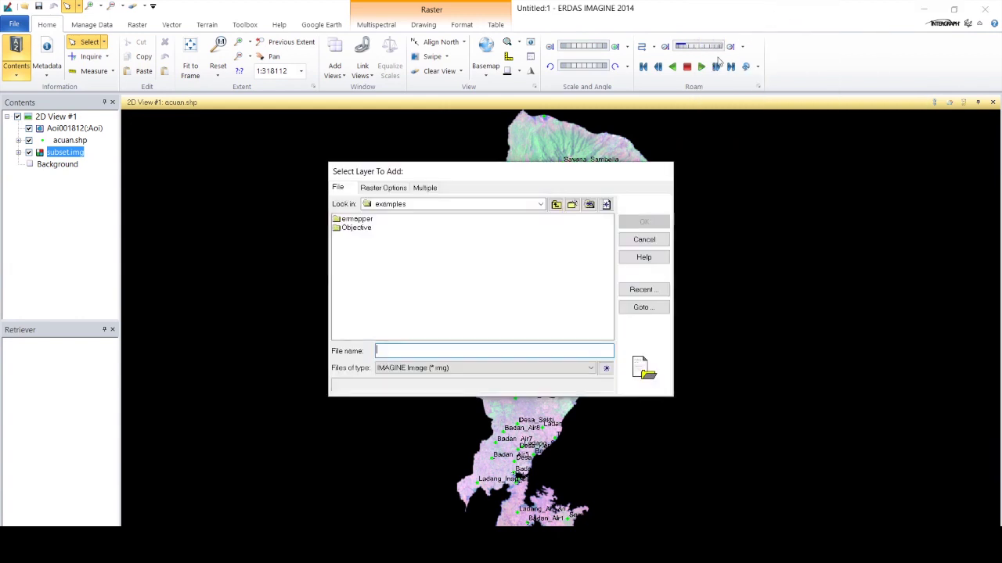
pyautogui.click(540, 204)
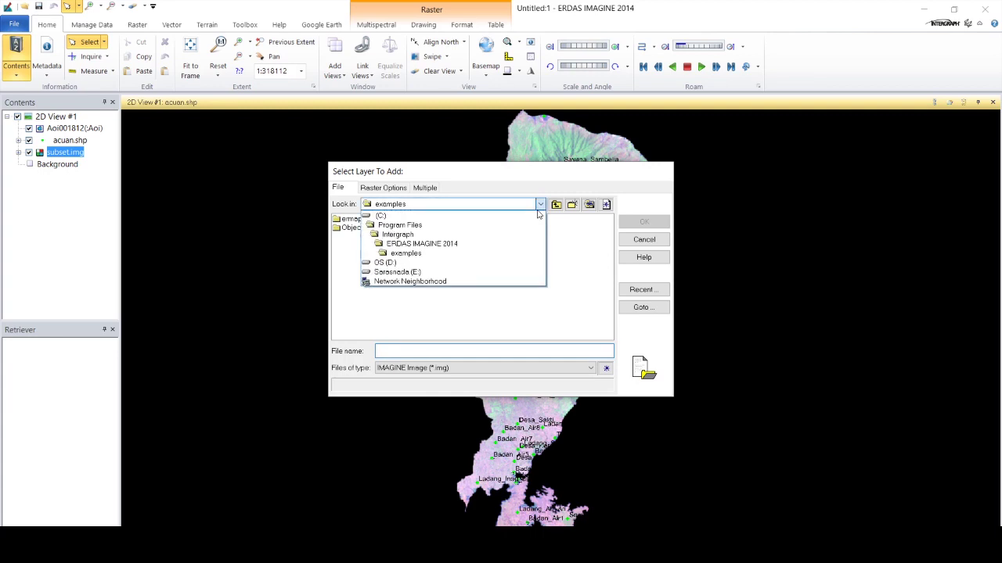
pyautogui.click(509, 270)
pyautogui.doubleClick(378, 246)
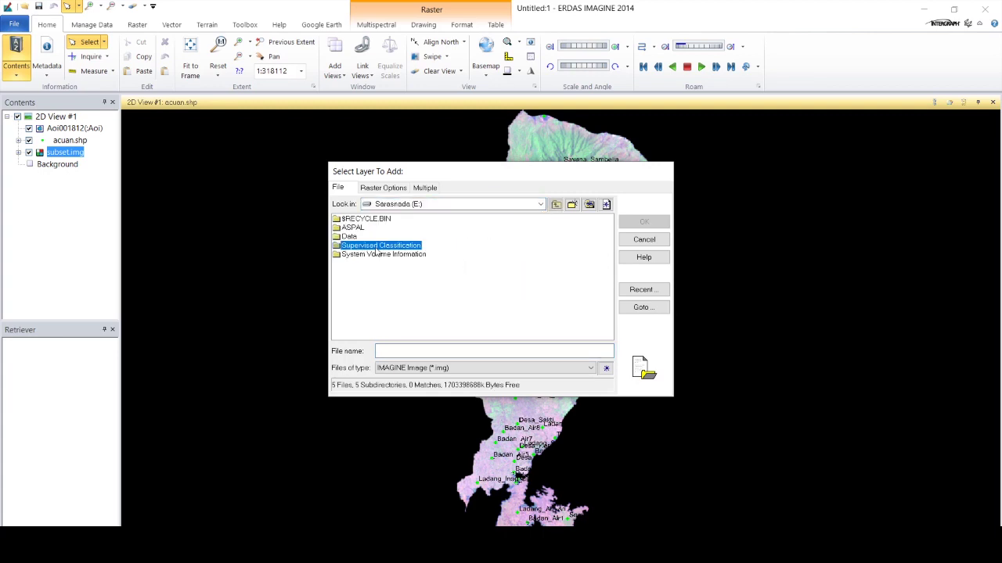
pyautogui.doubleClick(349, 227)
pyautogui.click(350, 220)
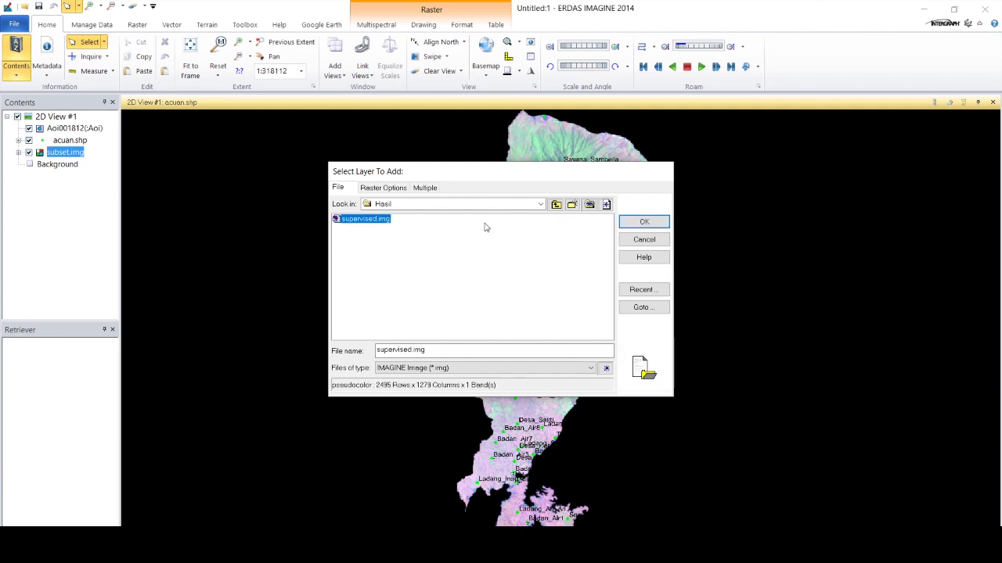
pyautogui.click(643, 223)
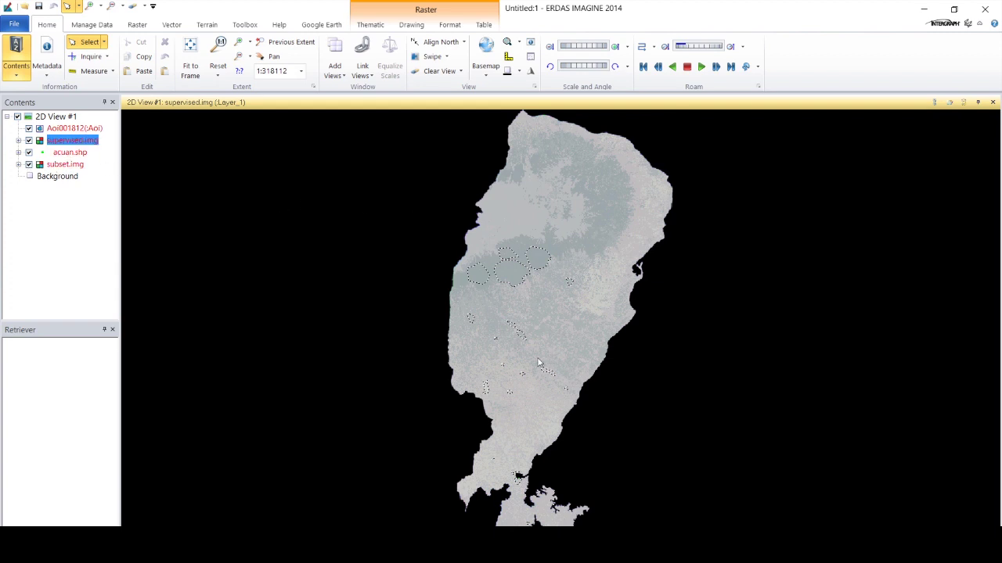
# Hide the subset.img and acuan.shp layers, leaving the classified raster and the AOI layer switched on
pyautogui.click(29, 163)
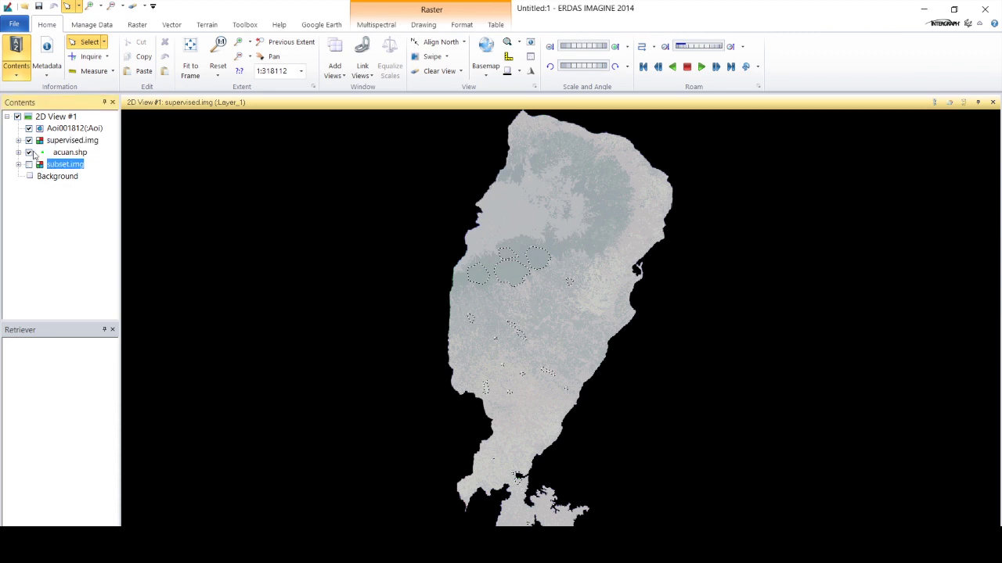
pyautogui.click(28, 153)
pyautogui.click(137, 25)
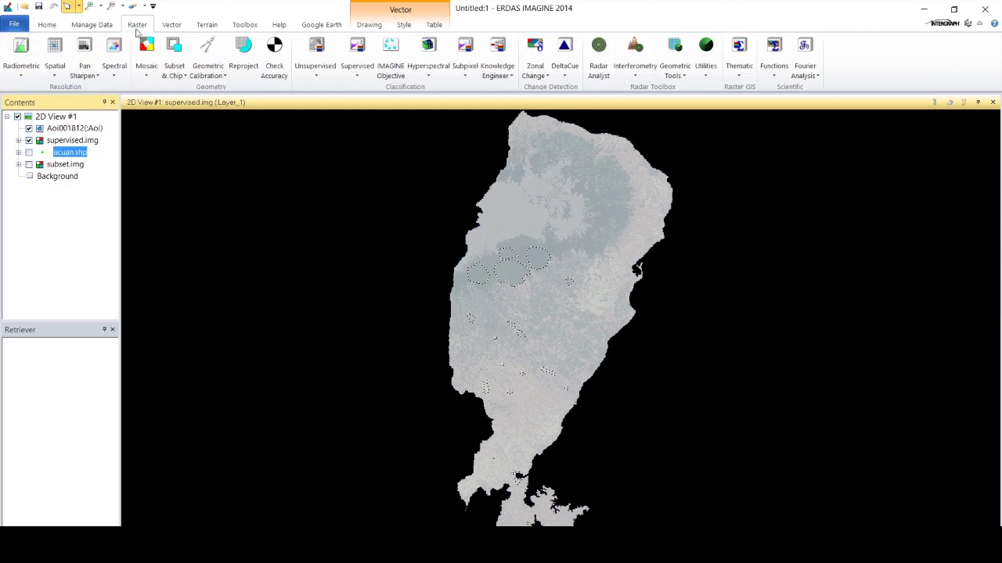
# Start a Recode of the classified raster with supervised.img from the Supervised Classification/Hasil folder as the input file
pyautogui.click(87, 141)
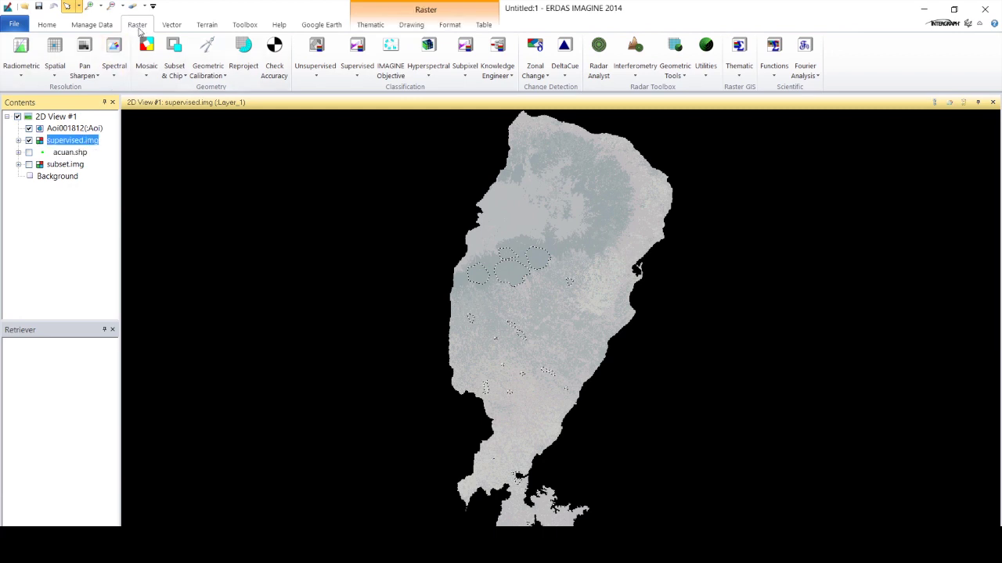
pyautogui.click(744, 82)
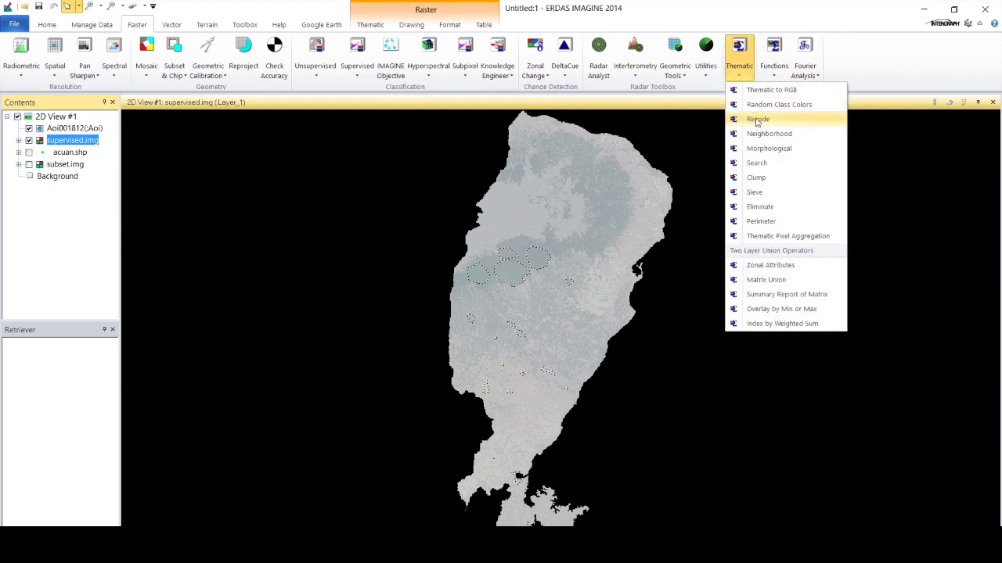
pyautogui.click(784, 121)
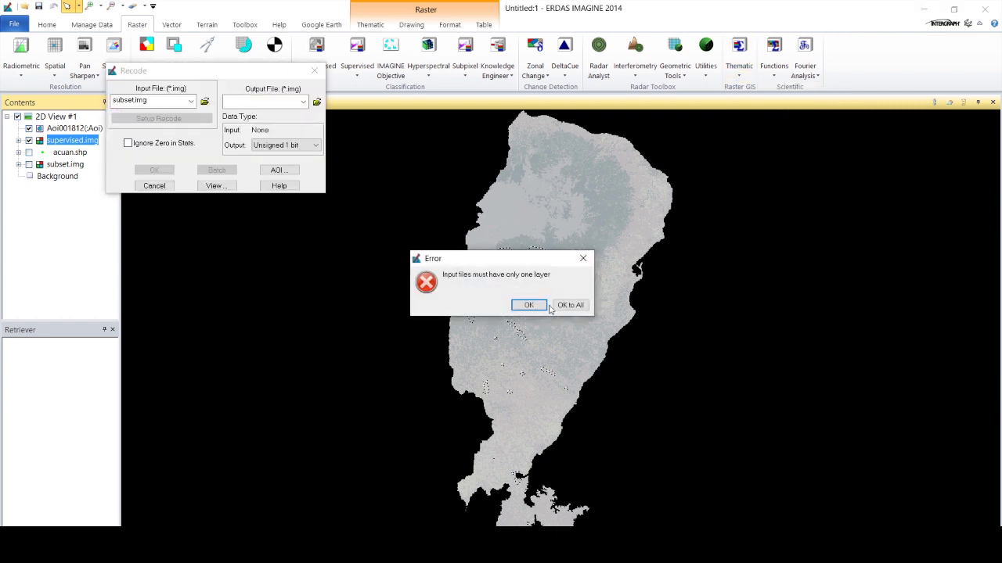
pyautogui.click(584, 188)
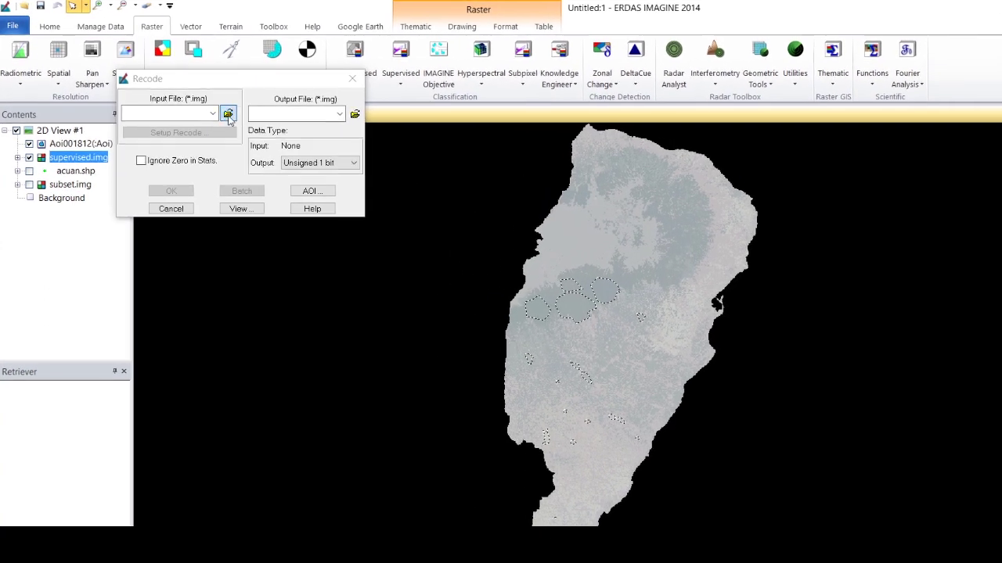
pyautogui.click(208, 105)
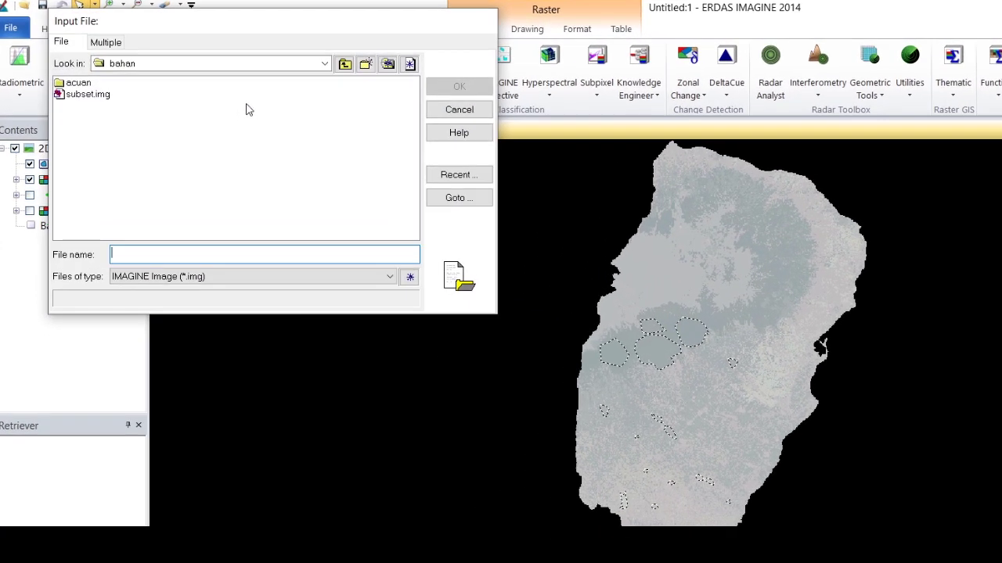
pyautogui.click(324, 63)
pyautogui.click(297, 116)
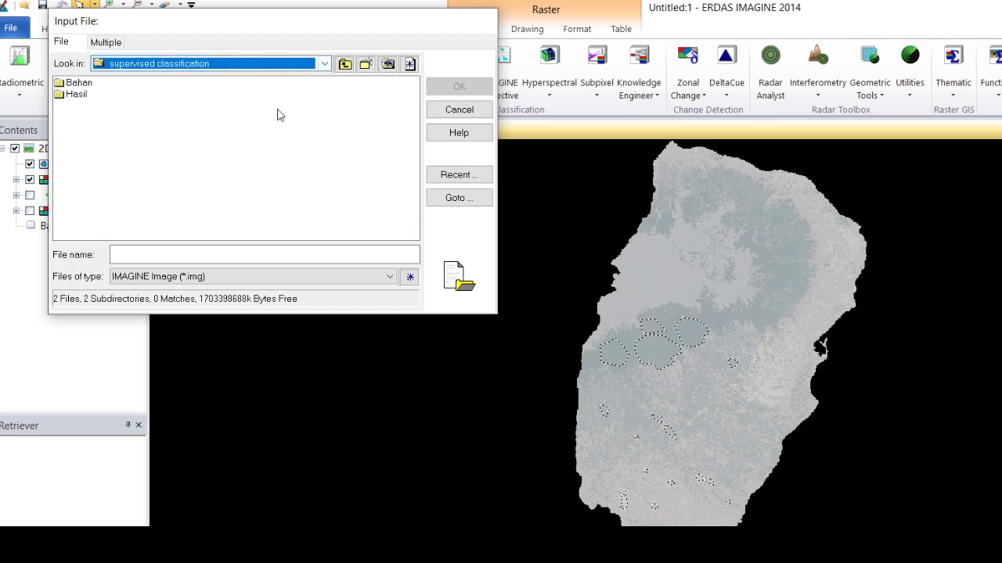
pyautogui.doubleClick(86, 94)
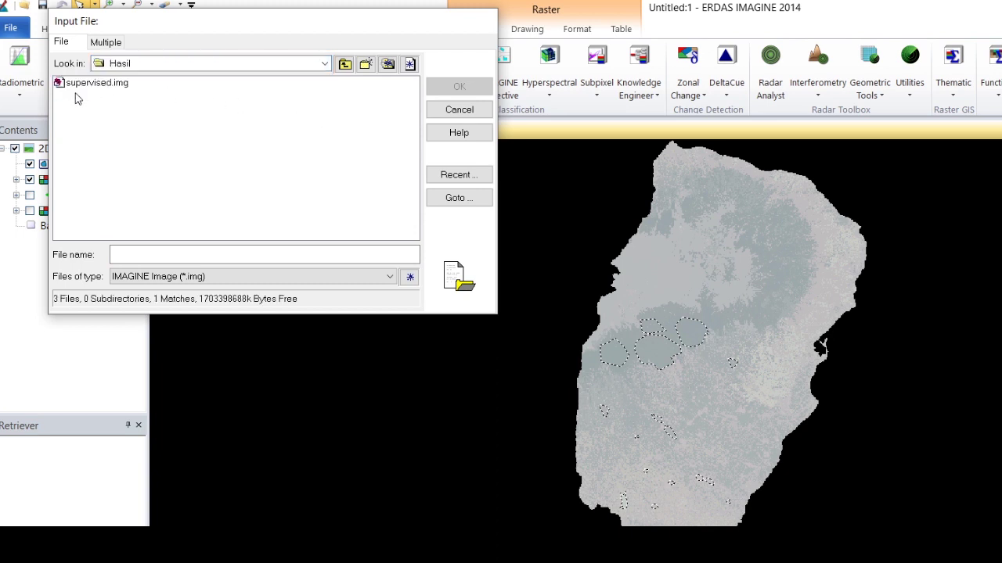
pyautogui.click(94, 84)
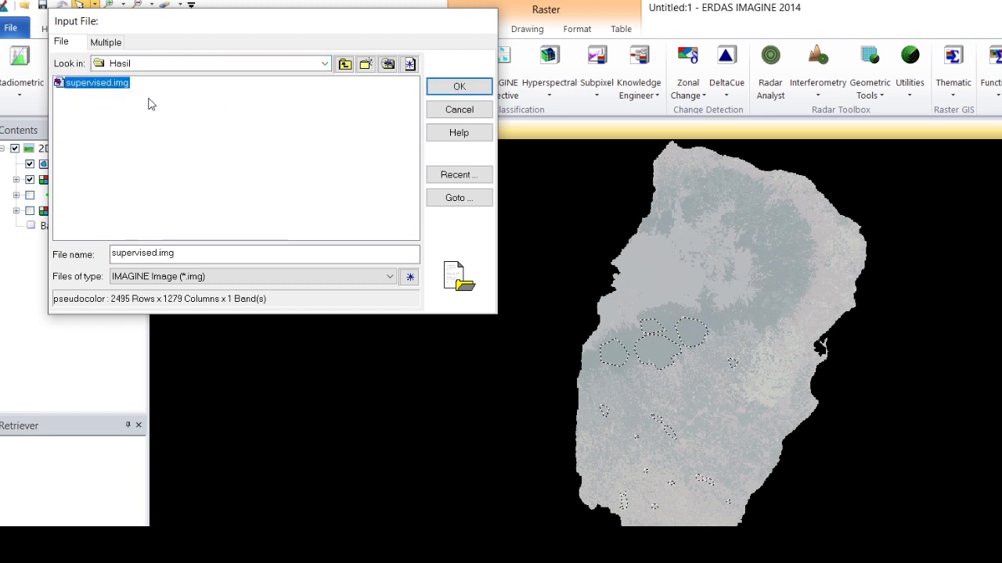
pyautogui.click(437, 90)
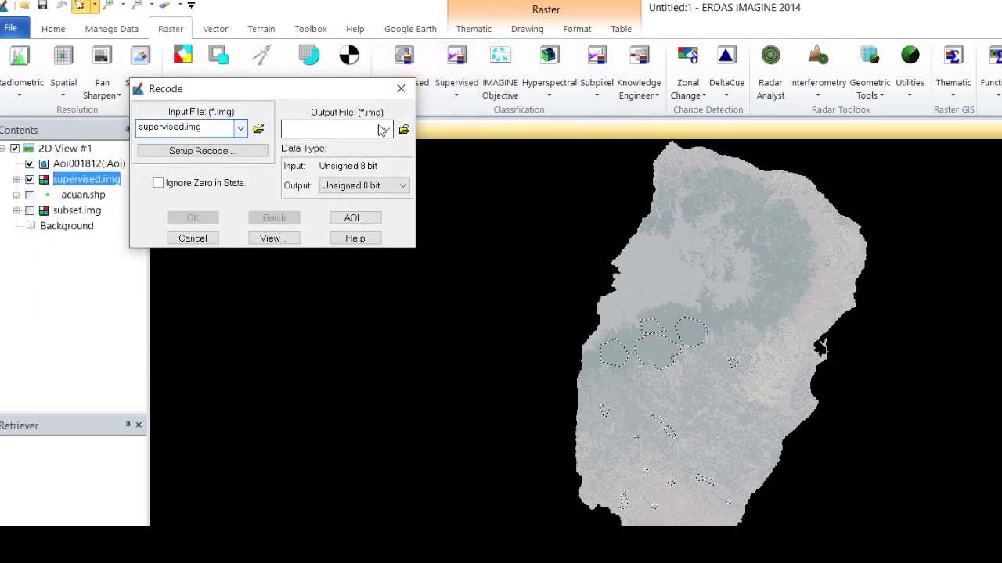
# Set the Recode output file to recode_supervised in the Supervised Classification/Hasil folder on drive E
pyautogui.click(404, 128)
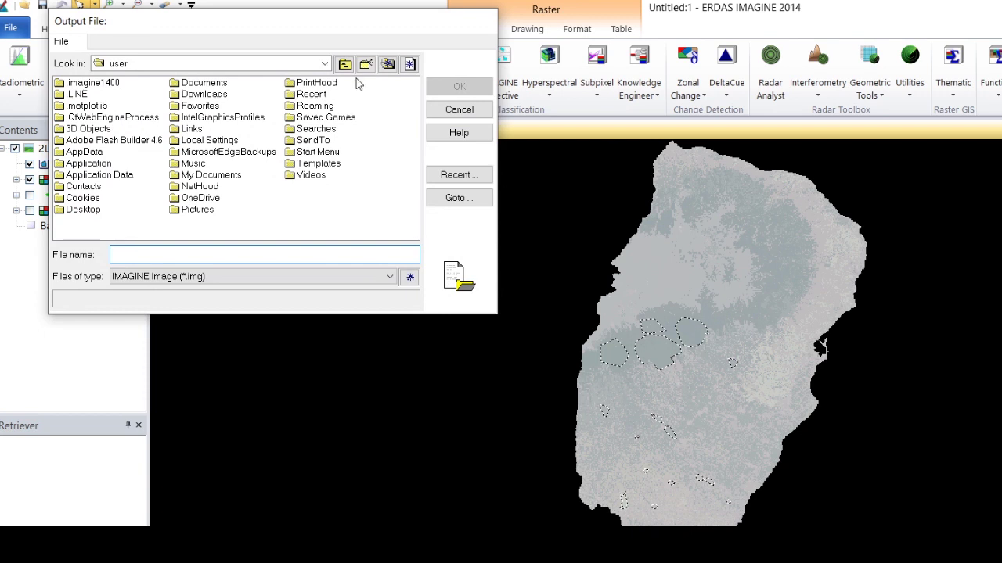
pyautogui.click(324, 63)
pyautogui.click(286, 127)
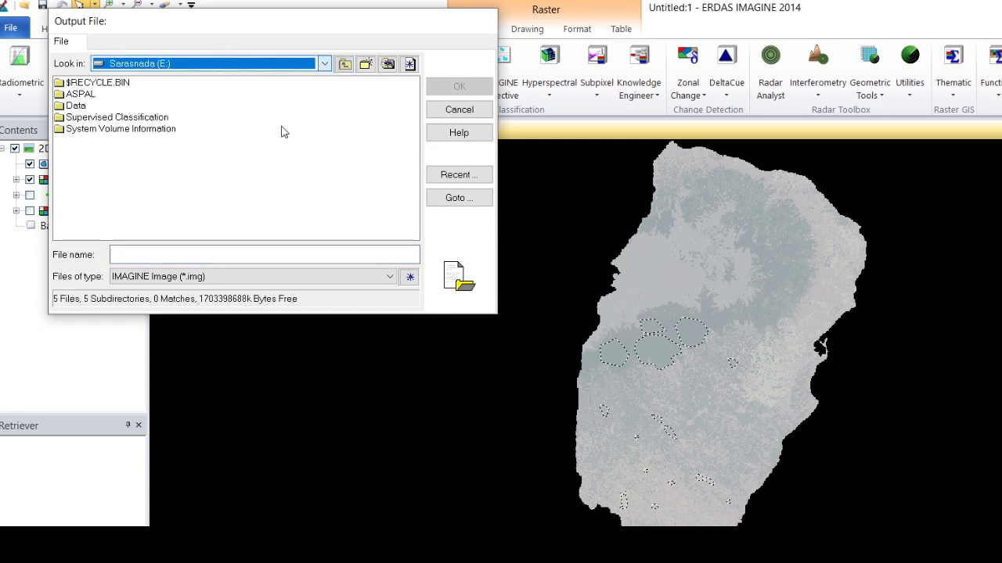
pyautogui.doubleClick(74, 118)
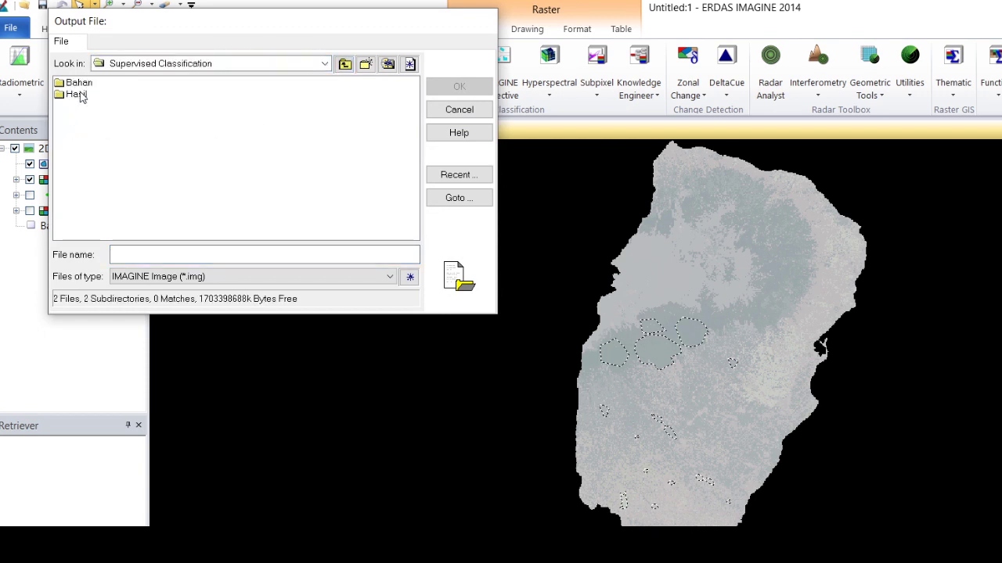
pyautogui.doubleClick(83, 94)
pyautogui.click(153, 249)
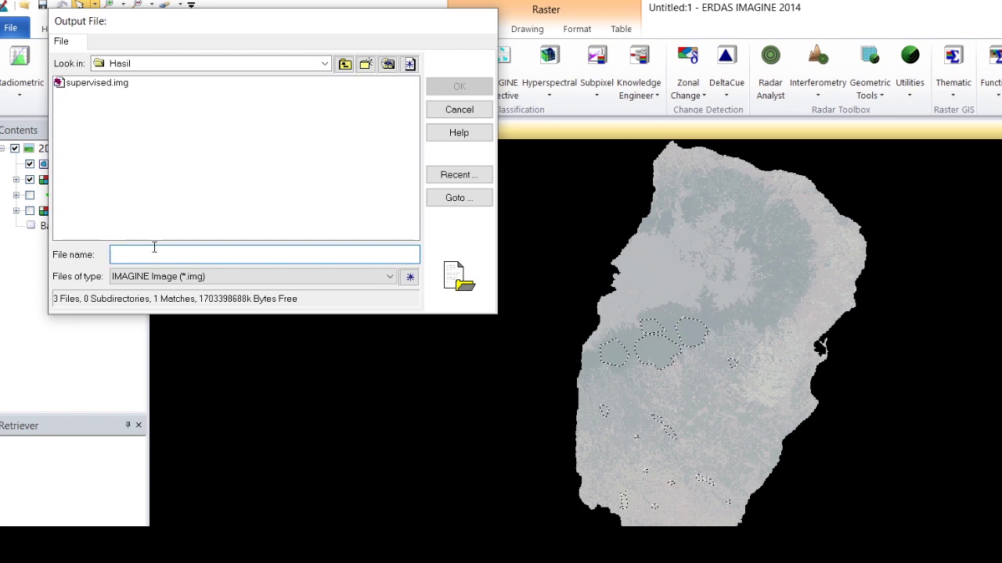
pyautogui.write('recode_supervised')
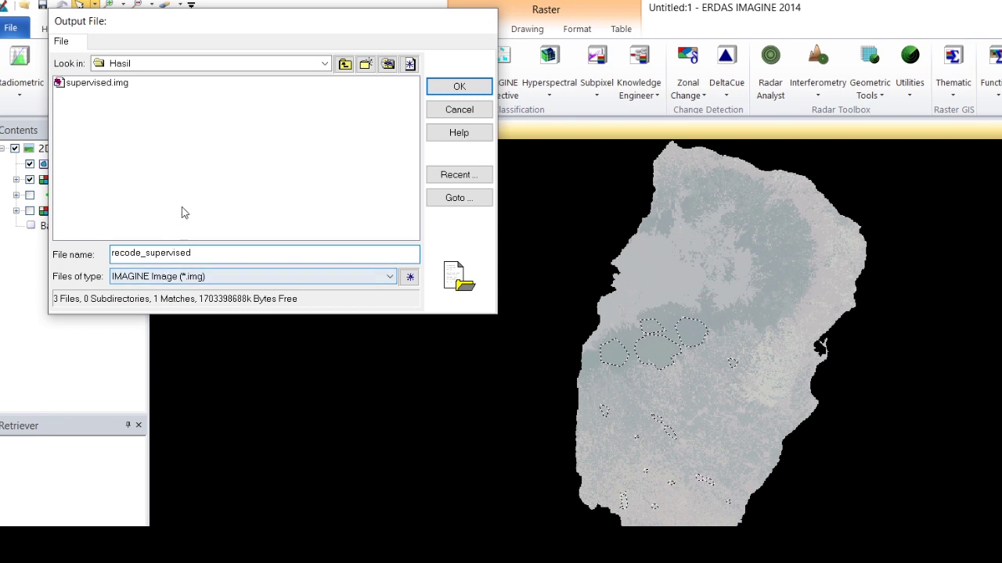
pyautogui.click(450, 91)
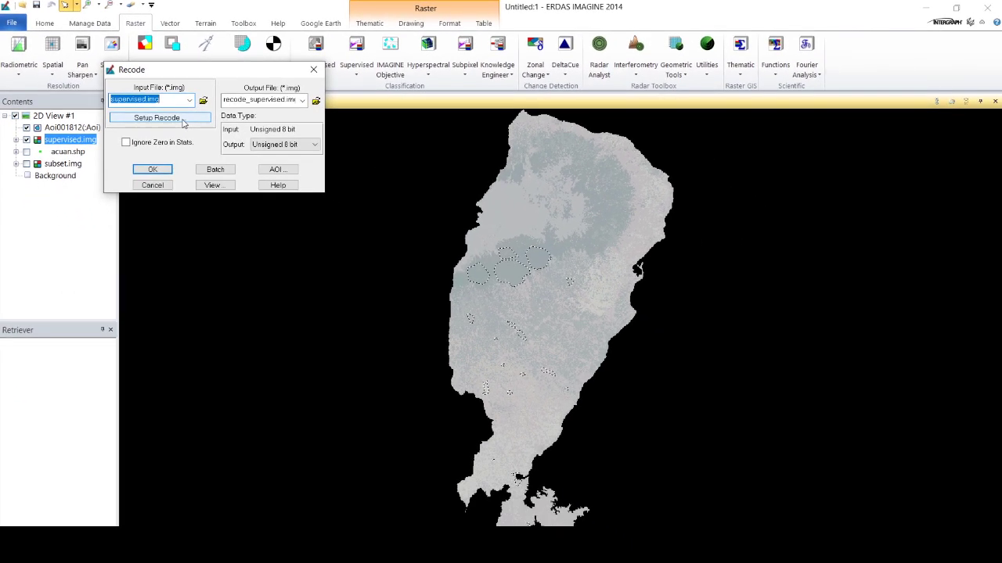
# In the recode setup, assign new value 1 to the Hutan 1–5 rows and 2 to the Badan Air 1–5 rows
pyautogui.click(183, 121)
pyautogui.doubleClick(631, 241)
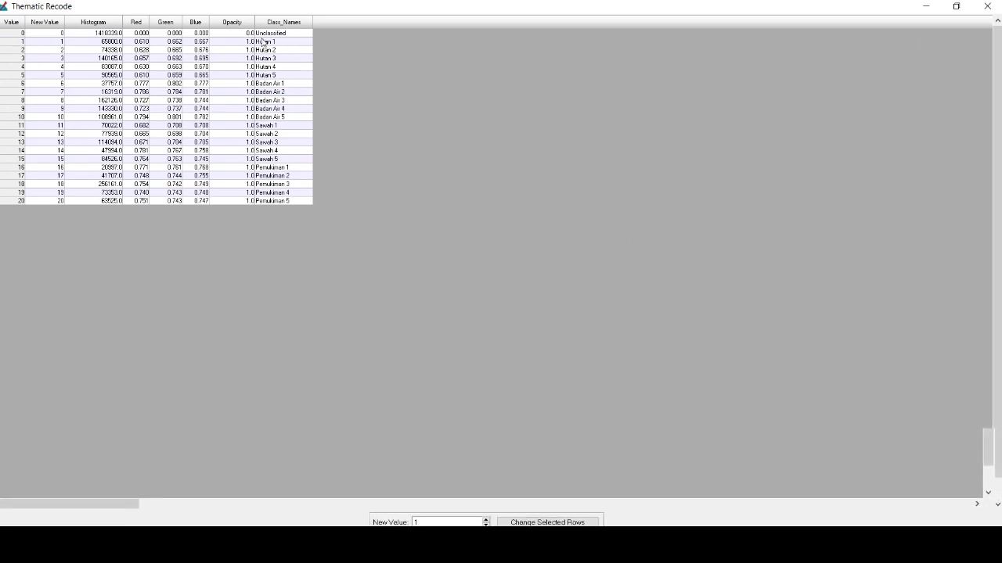
pyautogui.moveTo(10, 42); pyautogui.dragTo(7, 79)
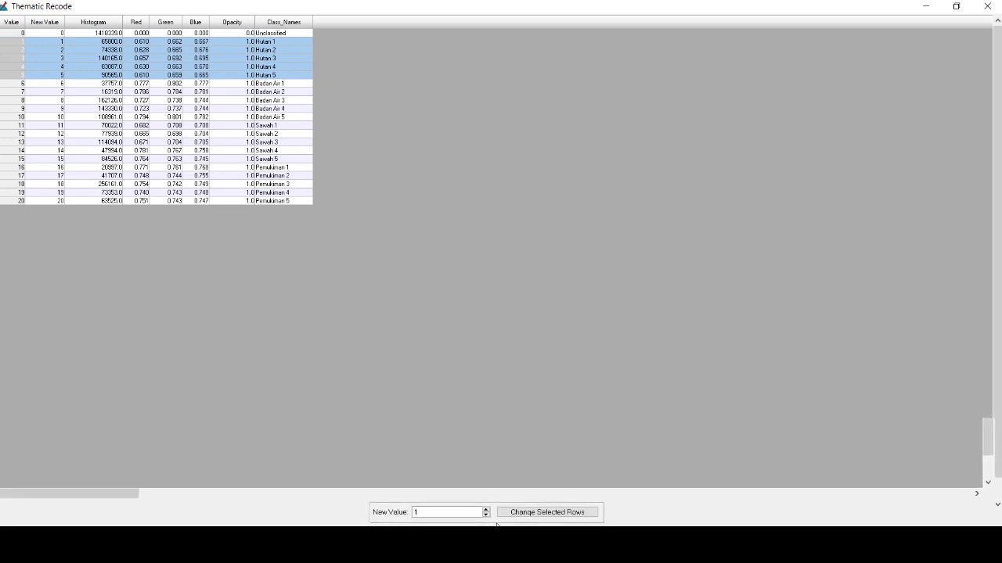
pyautogui.click(541, 512)
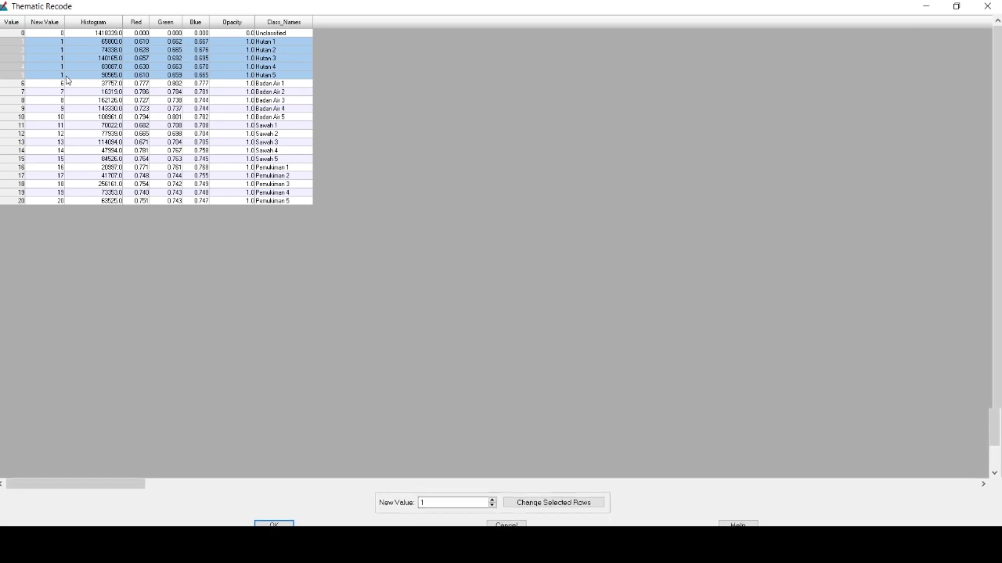
pyautogui.moveTo(11, 83); pyautogui.dragTo(11, 116)
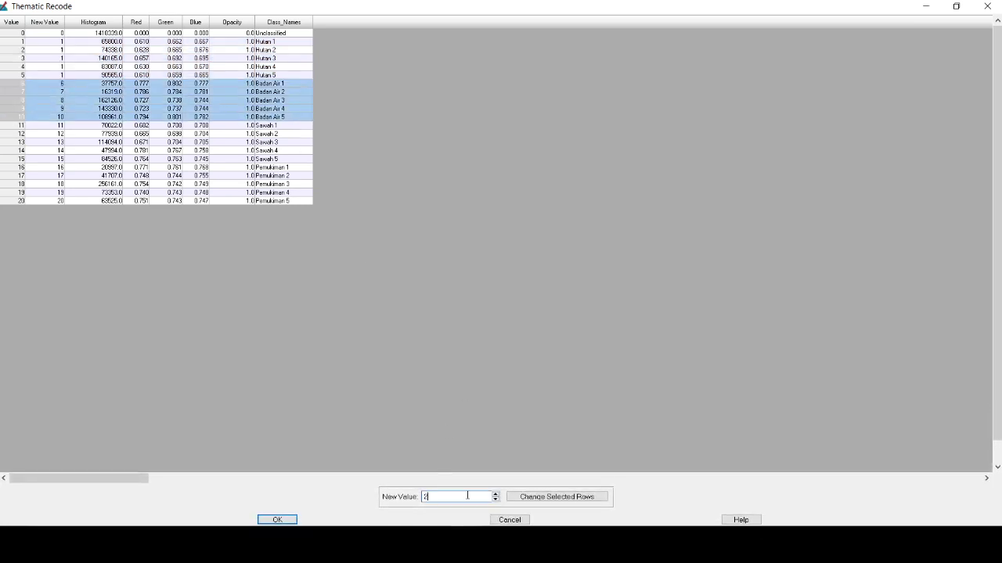
pyautogui.click(538, 498)
# Assign new value 3 to the Sawah 1–5 rows and 4 to the Pemukiman 1–5 rows
pyautogui.click(17, 128)
pyautogui.moveTo(17, 133); pyautogui.dragTo(17, 160)
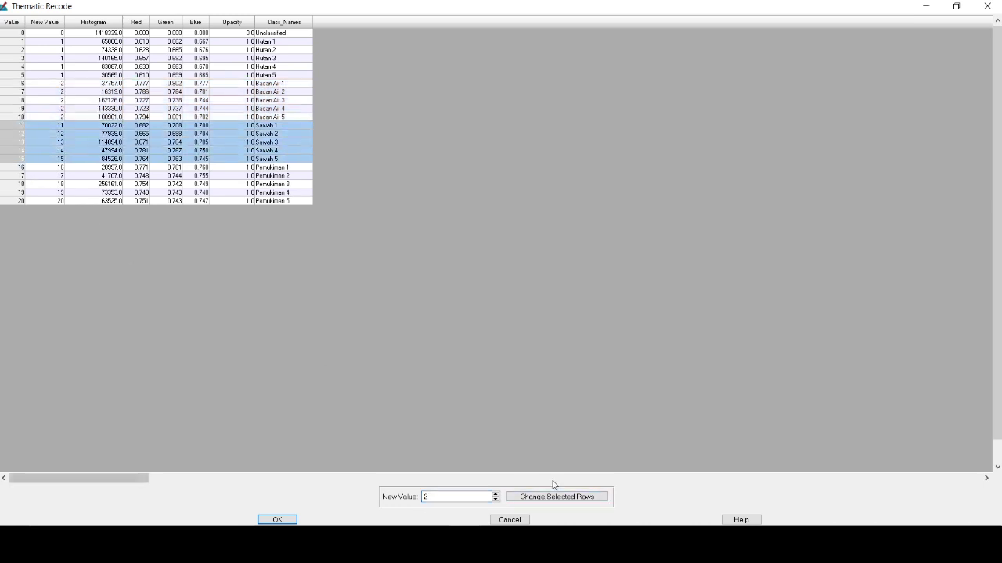
pyautogui.click(495, 494)
pyautogui.click(537, 498)
pyautogui.moveTo(17, 168); pyautogui.dragTo(11, 210)
pyautogui.click(515, 497)
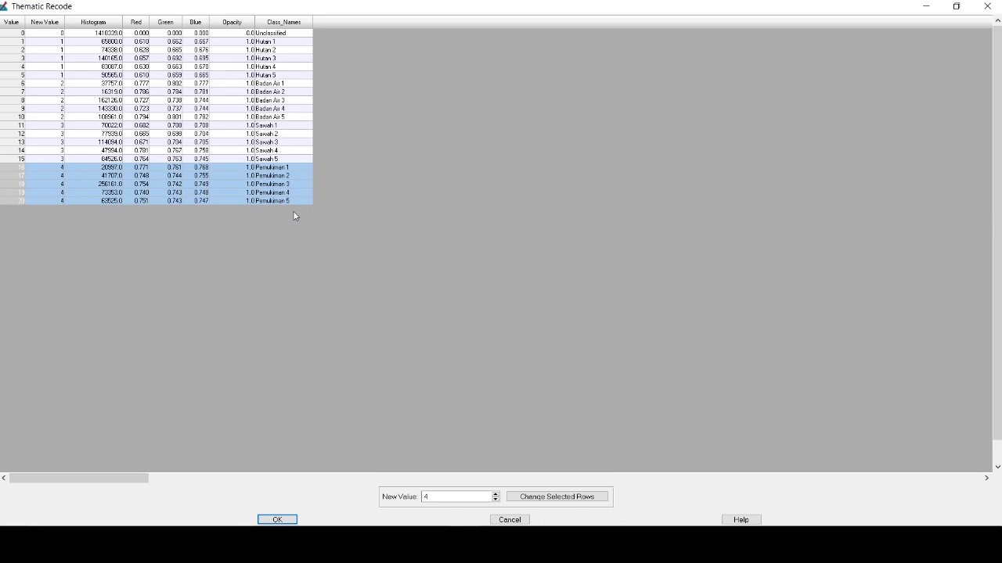
# Accept the recode table, run the Recode and close the process list
pyautogui.click(278, 519)
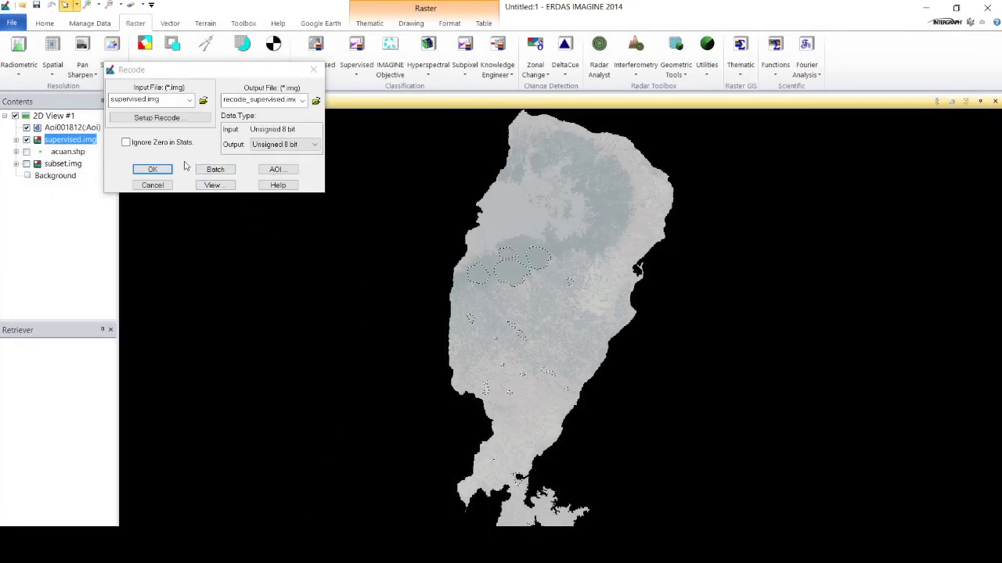
pyautogui.click(154, 170)
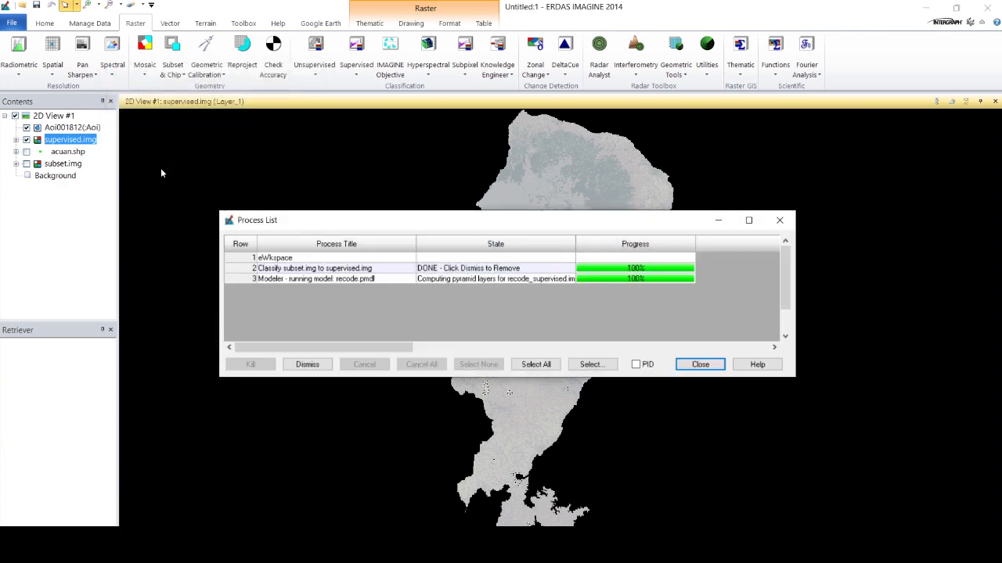
pyautogui.click(702, 365)
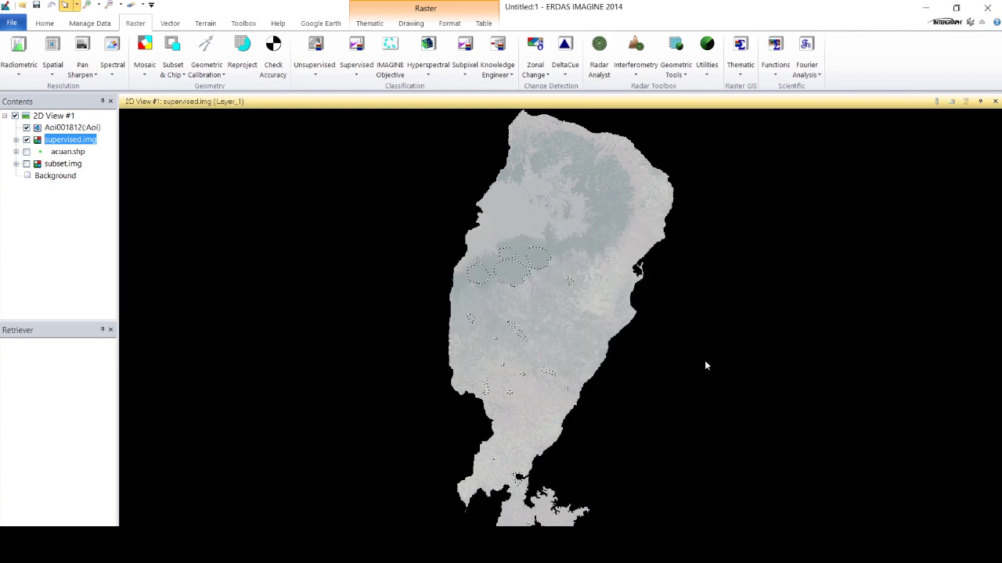
# Add the recoded raster recode_supervised.img from the Supervised Classification/Hasil folder to the 2D view
pyautogui.rightClick(692, 389)
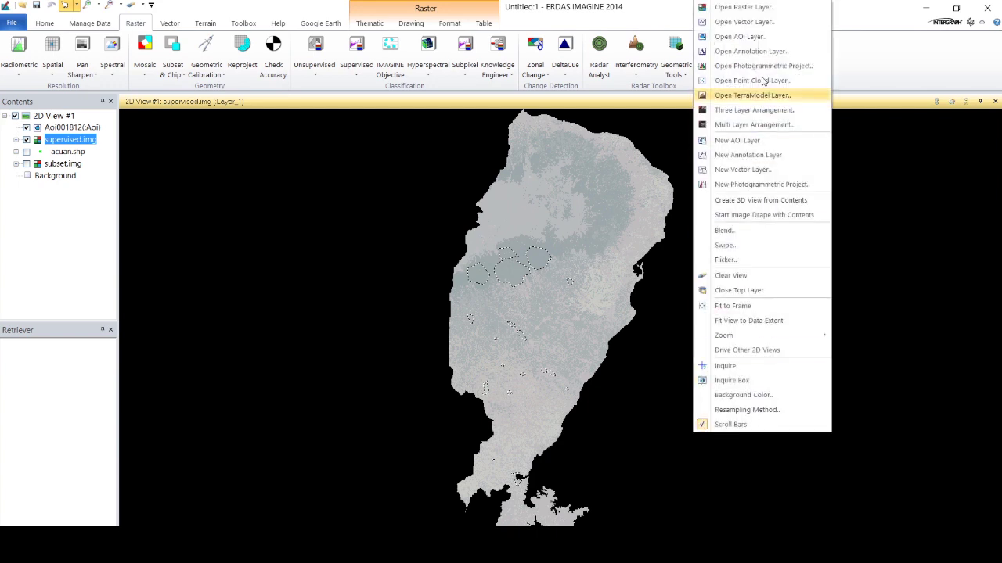
pyautogui.click(758, 10)
pyautogui.click(540, 204)
pyautogui.click(517, 273)
pyautogui.doubleClick(356, 246)
pyautogui.doubleClick(344, 226)
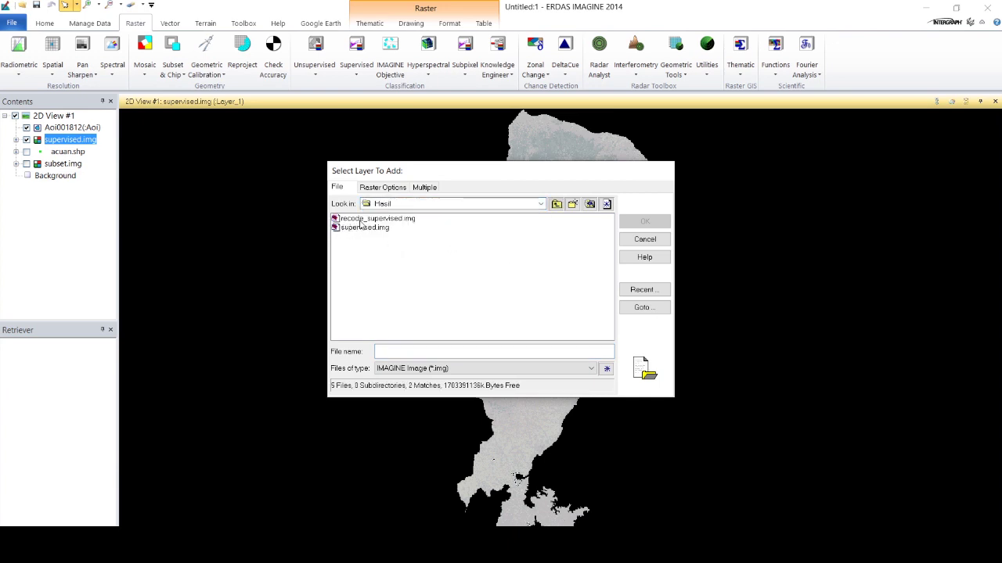
pyautogui.click(361, 220)
pyautogui.click(645, 221)
# Display the attribute table of recode_supervised.img and enlarge it to show all class rows
pyautogui.rightClick(88, 145)
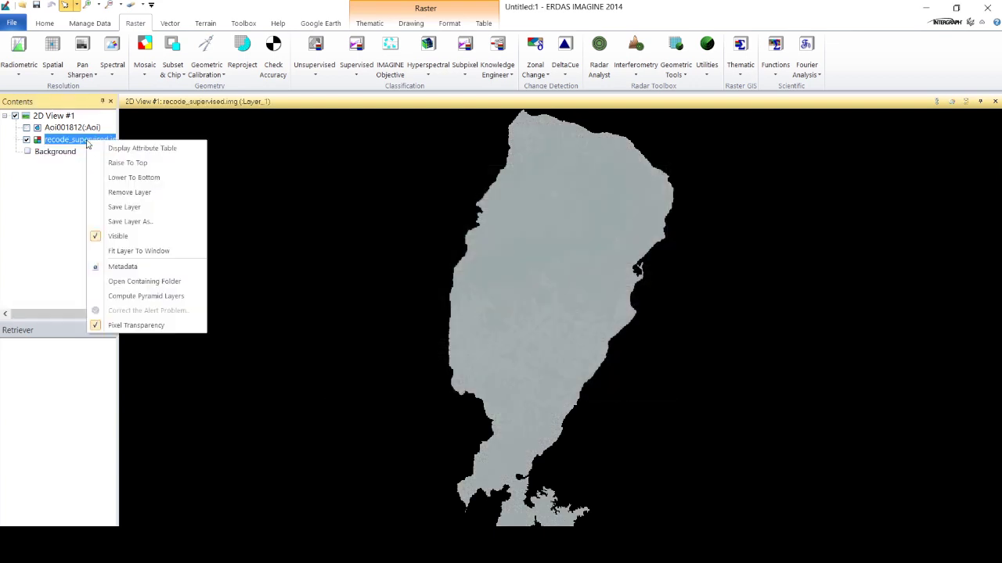
pyautogui.click(114, 149)
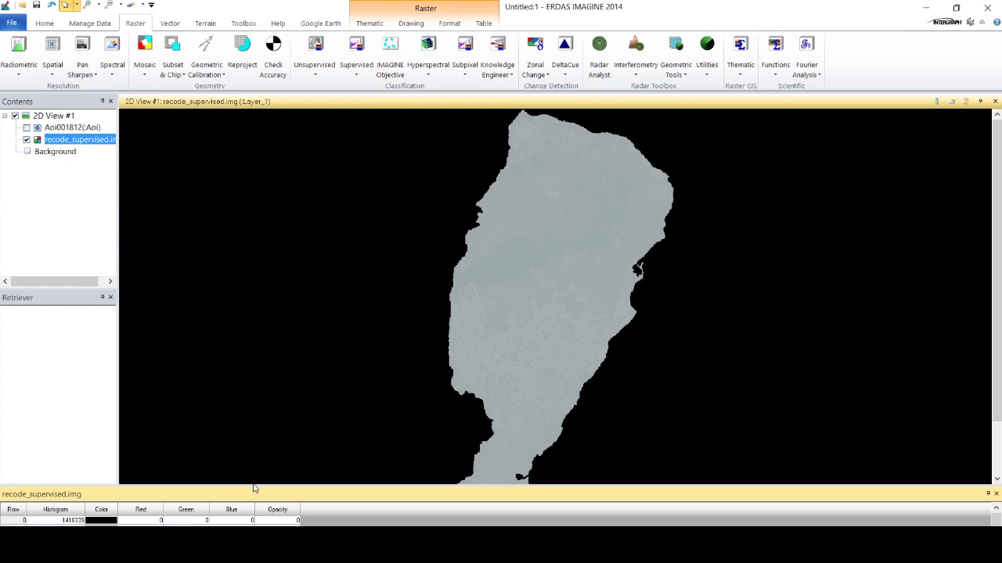
pyautogui.moveTo(253, 485); pyautogui.dragTo(255, 423)
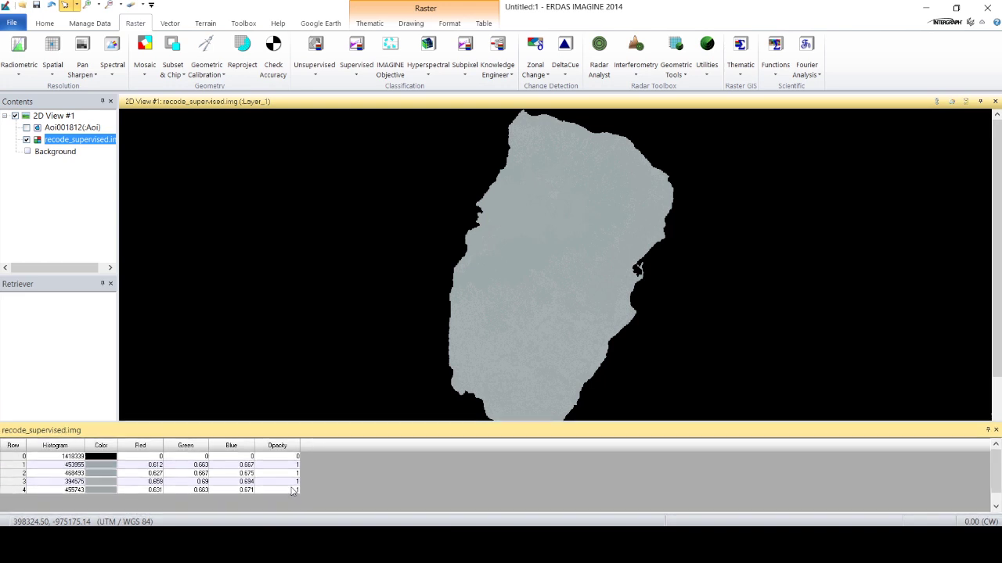
# Set the colour of class row 1 to DarkGreen and class row 2 to Blue in the attribute table
pyautogui.click(93, 471)
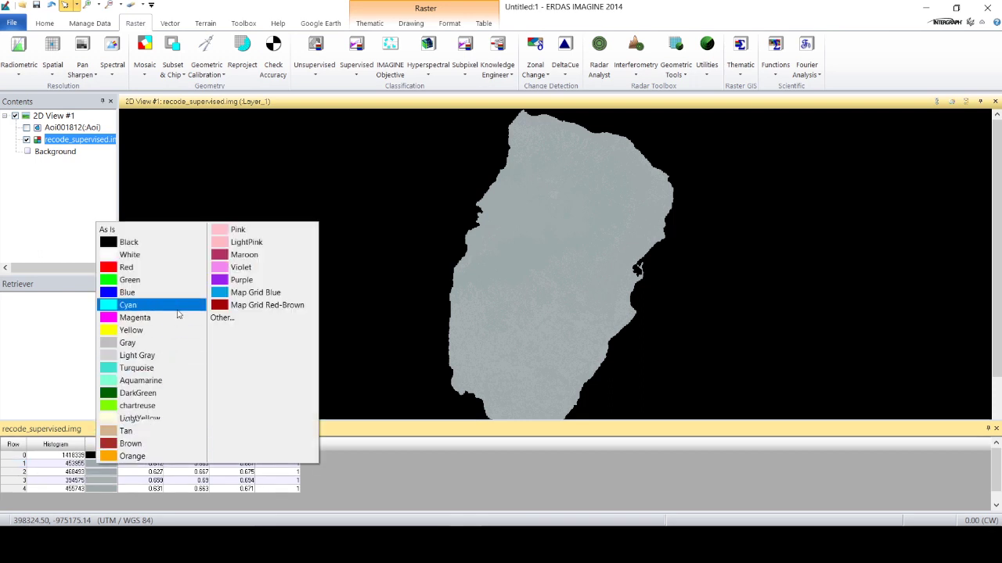
pyautogui.click(152, 393)
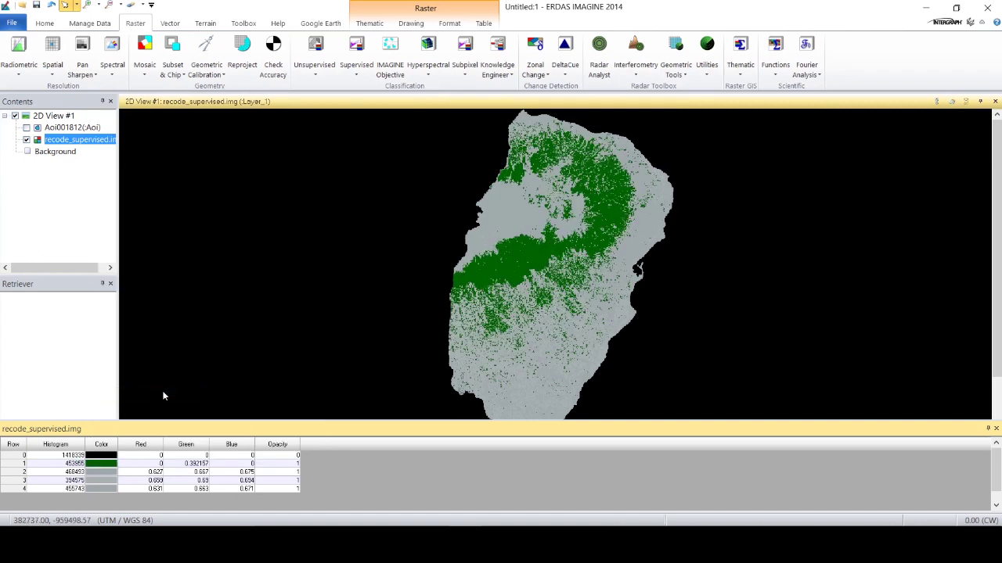
pyautogui.click(102, 474)
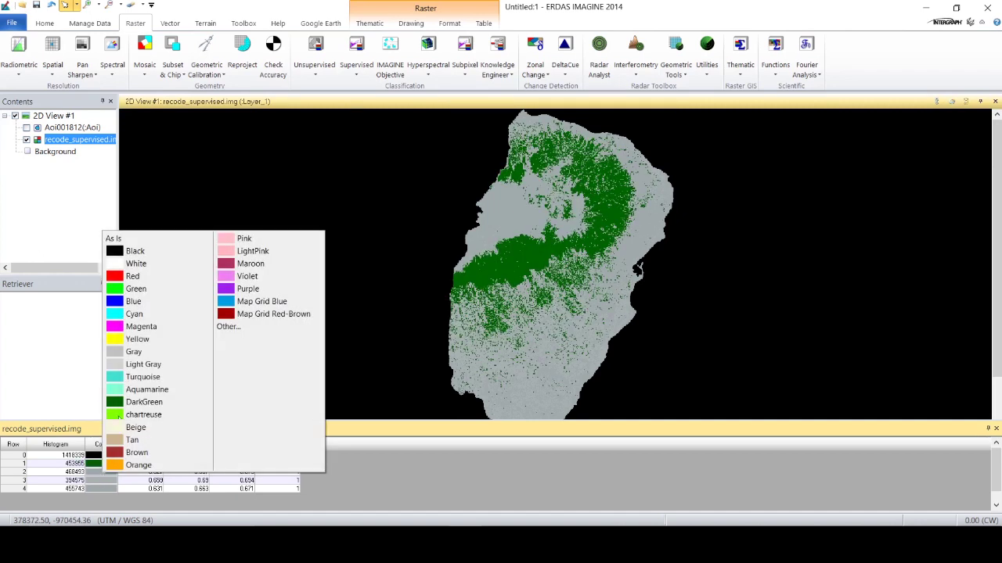
pyautogui.click(188, 302)
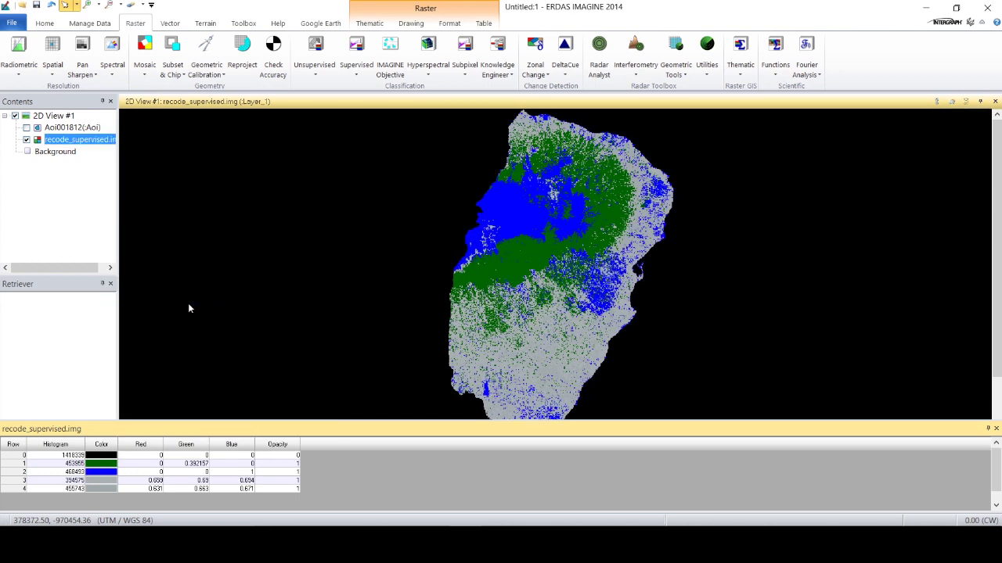
# Set the colour of class row 3 to Tan and class row 4 to Purple in the attribute table
pyautogui.click(105, 481)
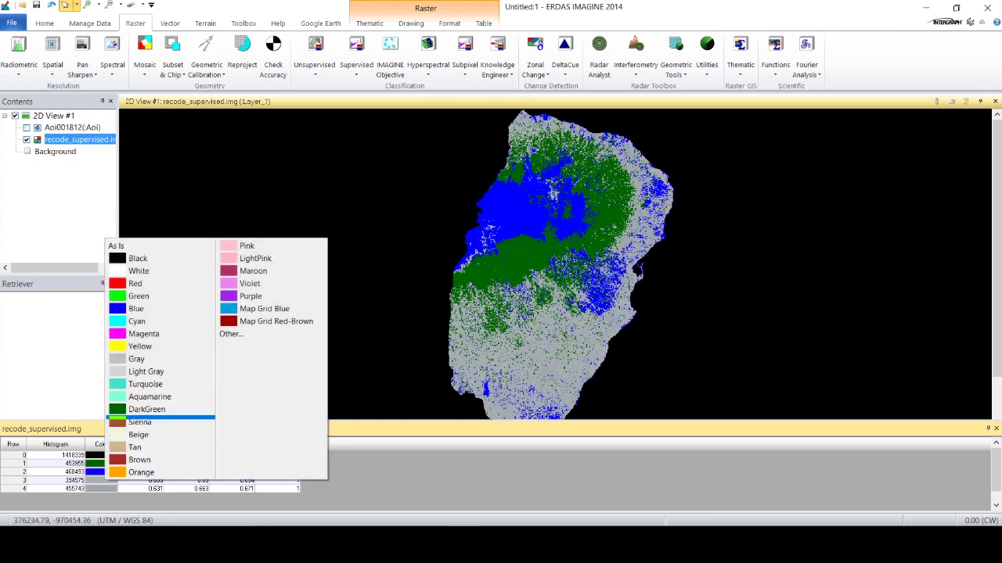
pyautogui.click(188, 411)
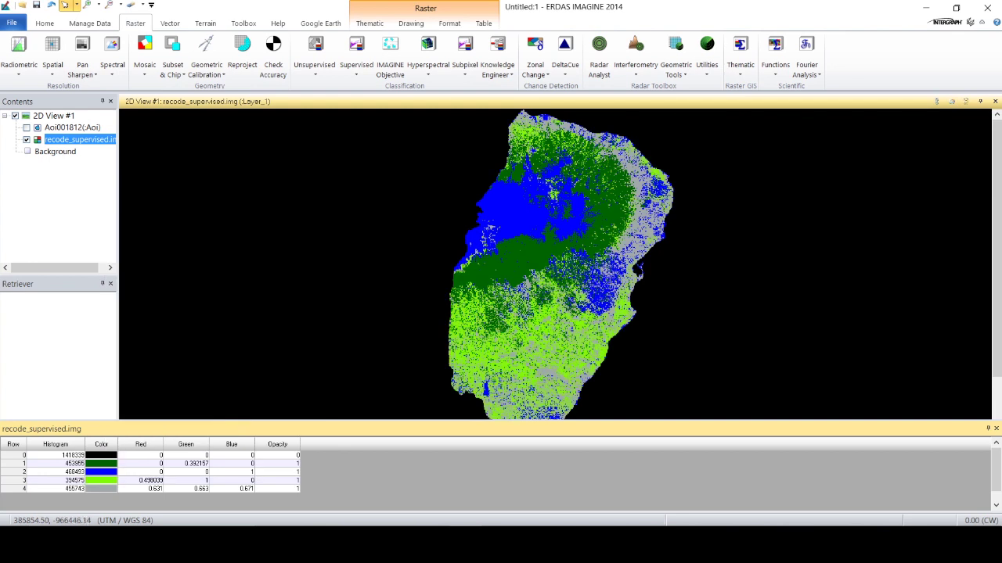
pyautogui.click(111, 489)
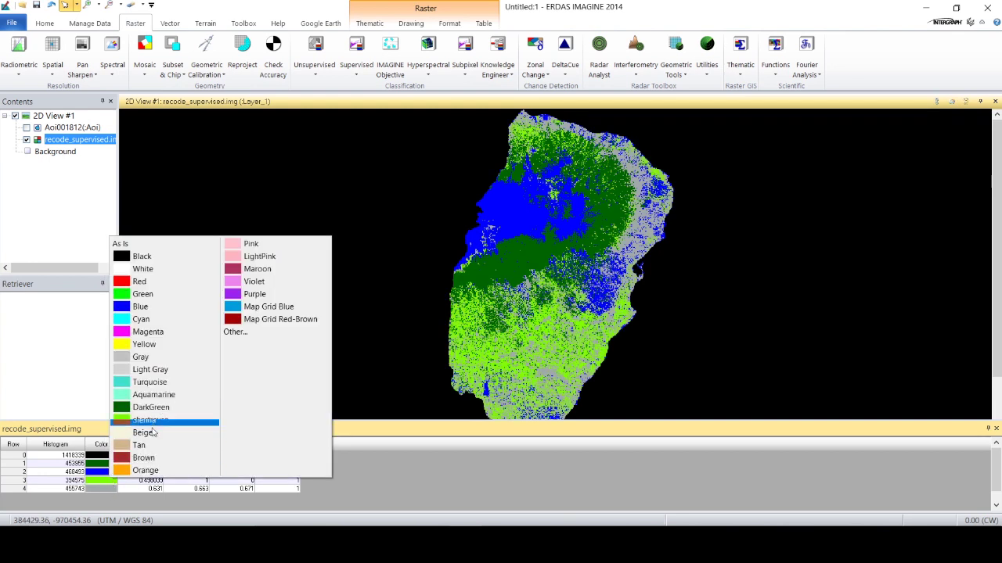
pyautogui.click(145, 444)
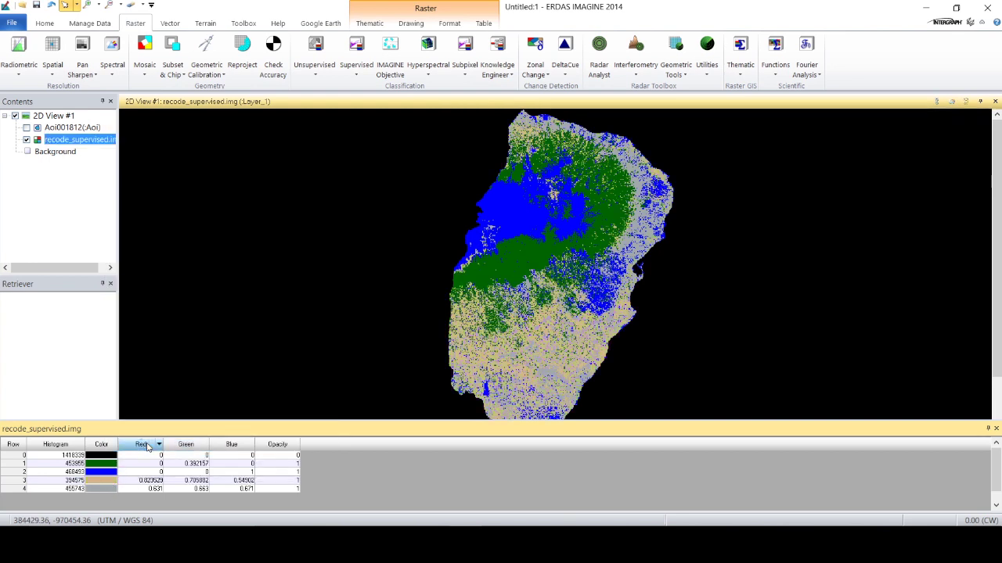
pyautogui.click(106, 490)
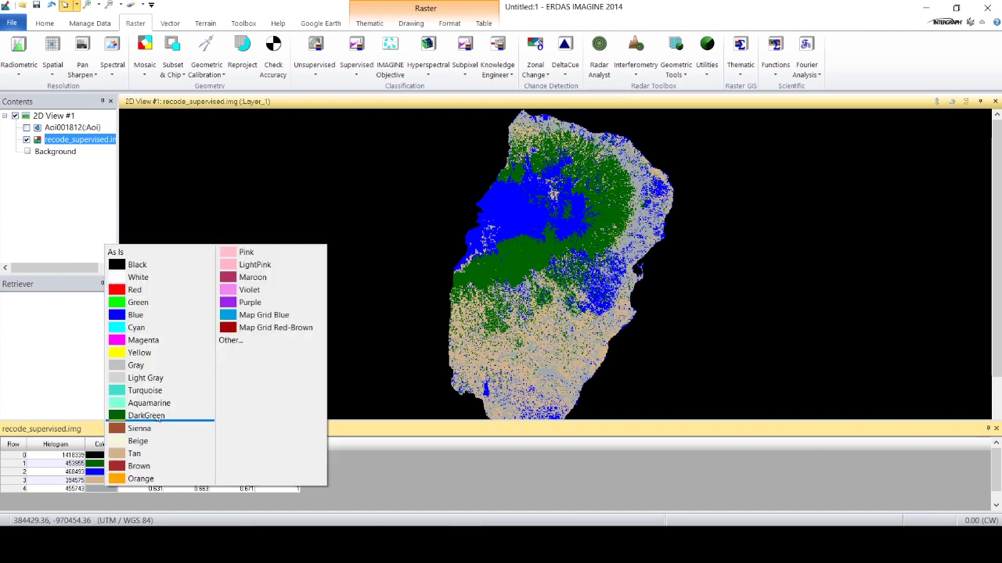
pyautogui.click(282, 303)
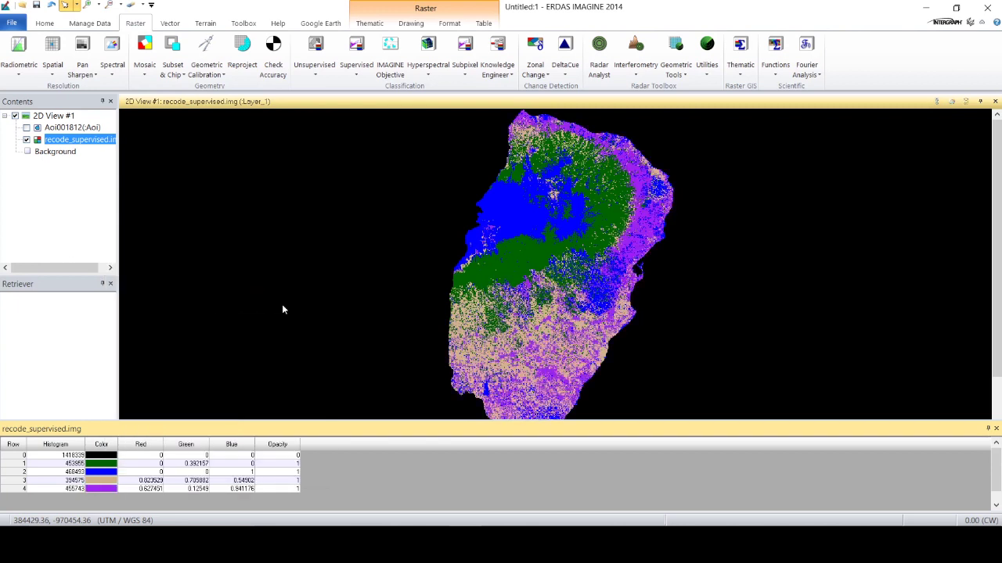